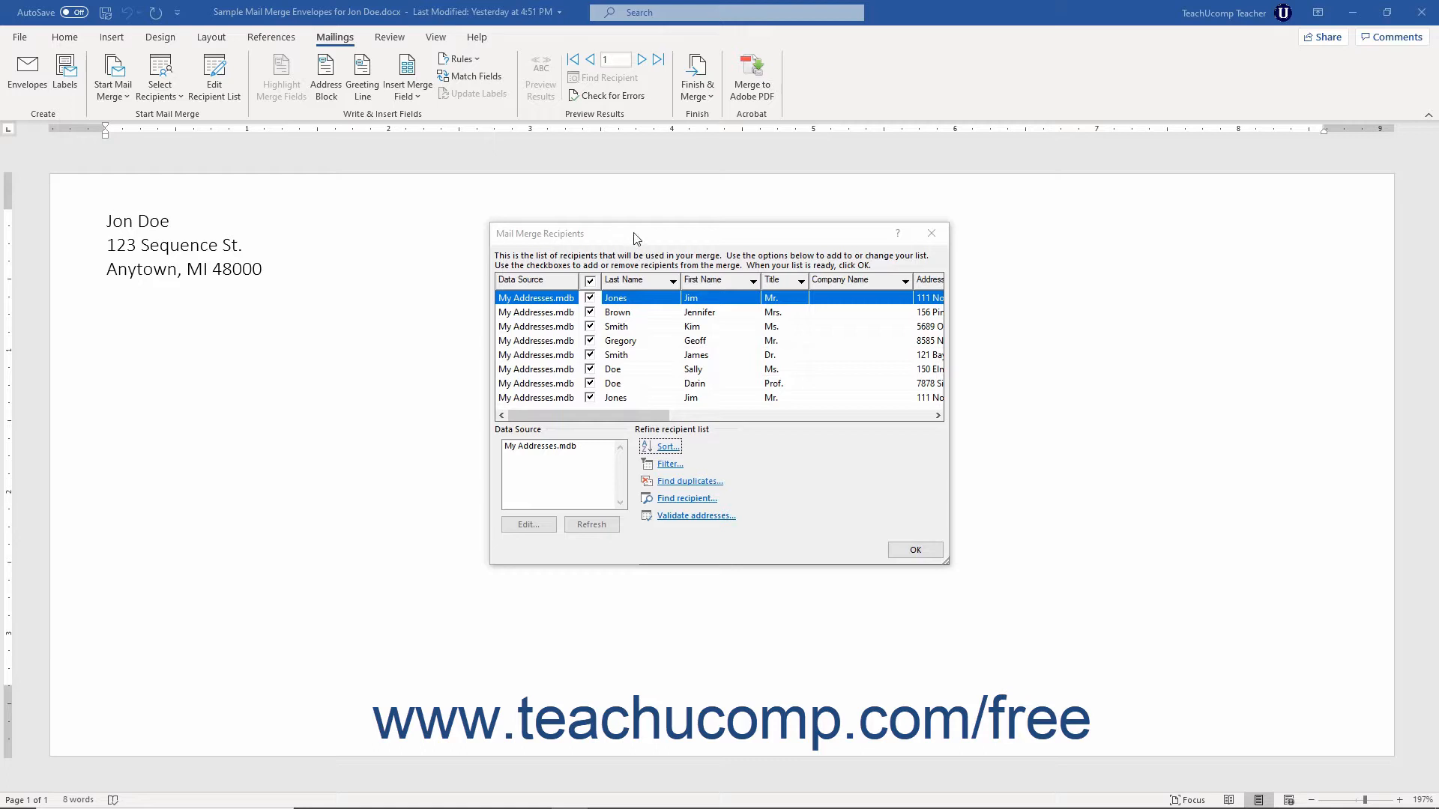
left_click(935, 234)
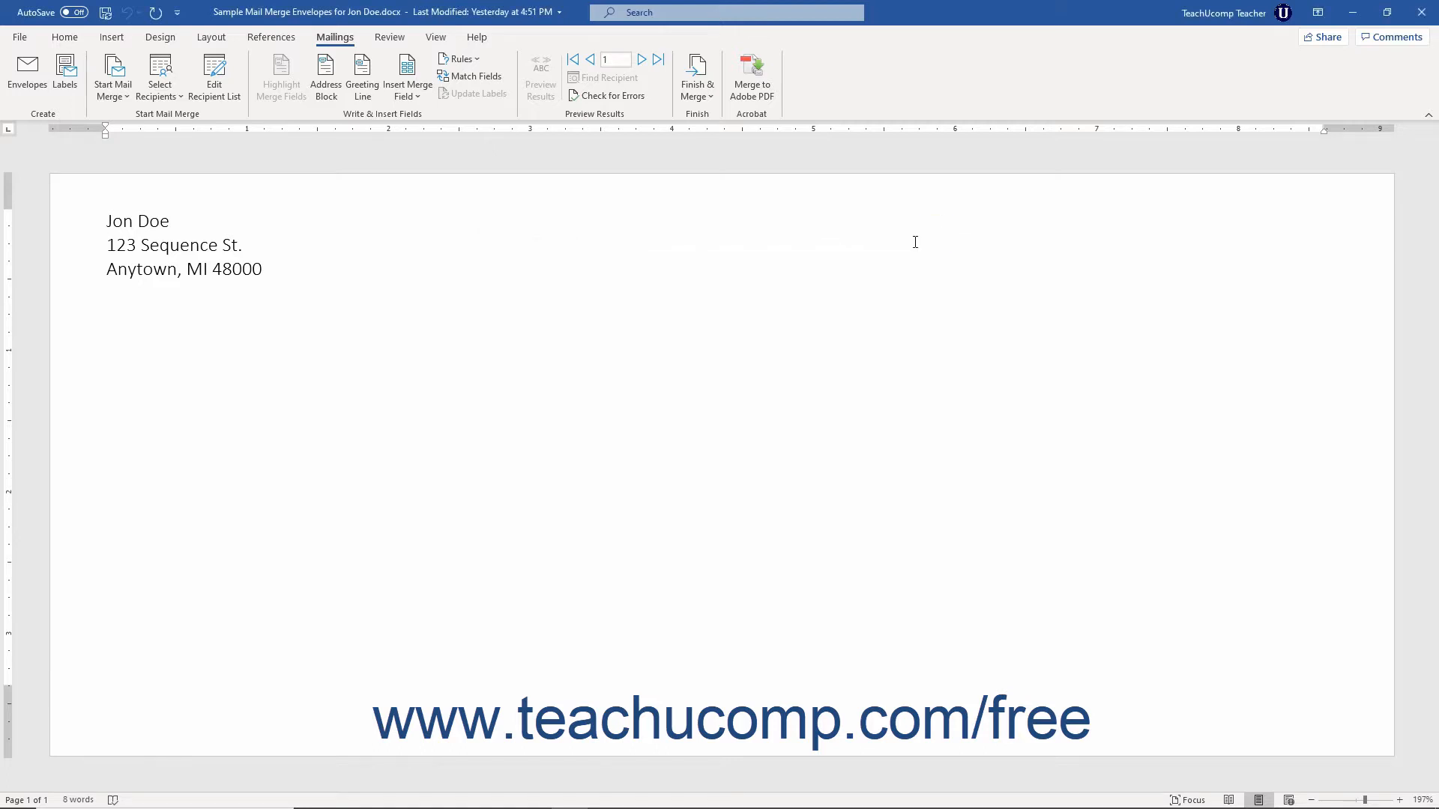
left_click(228, 103)
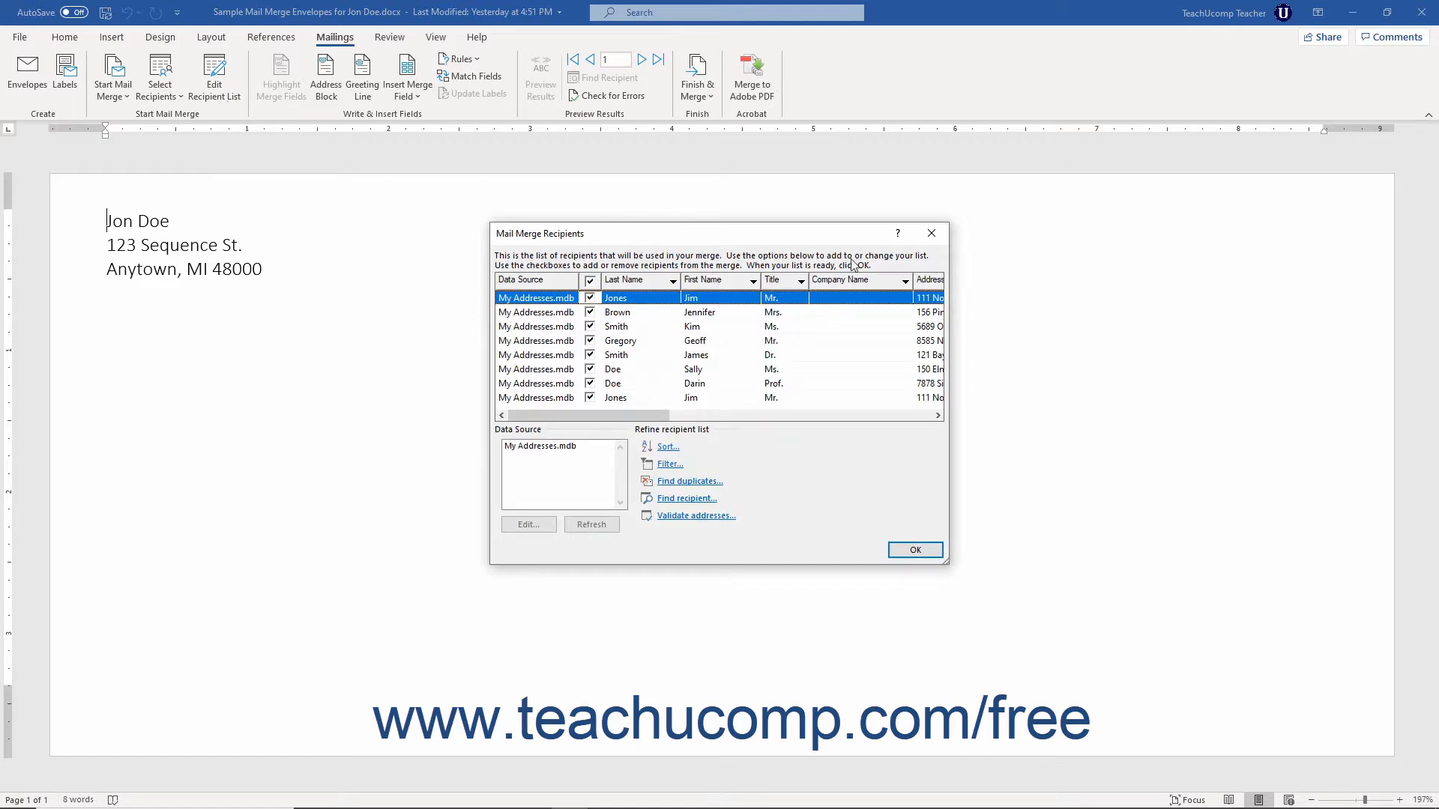
left_click(926, 233)
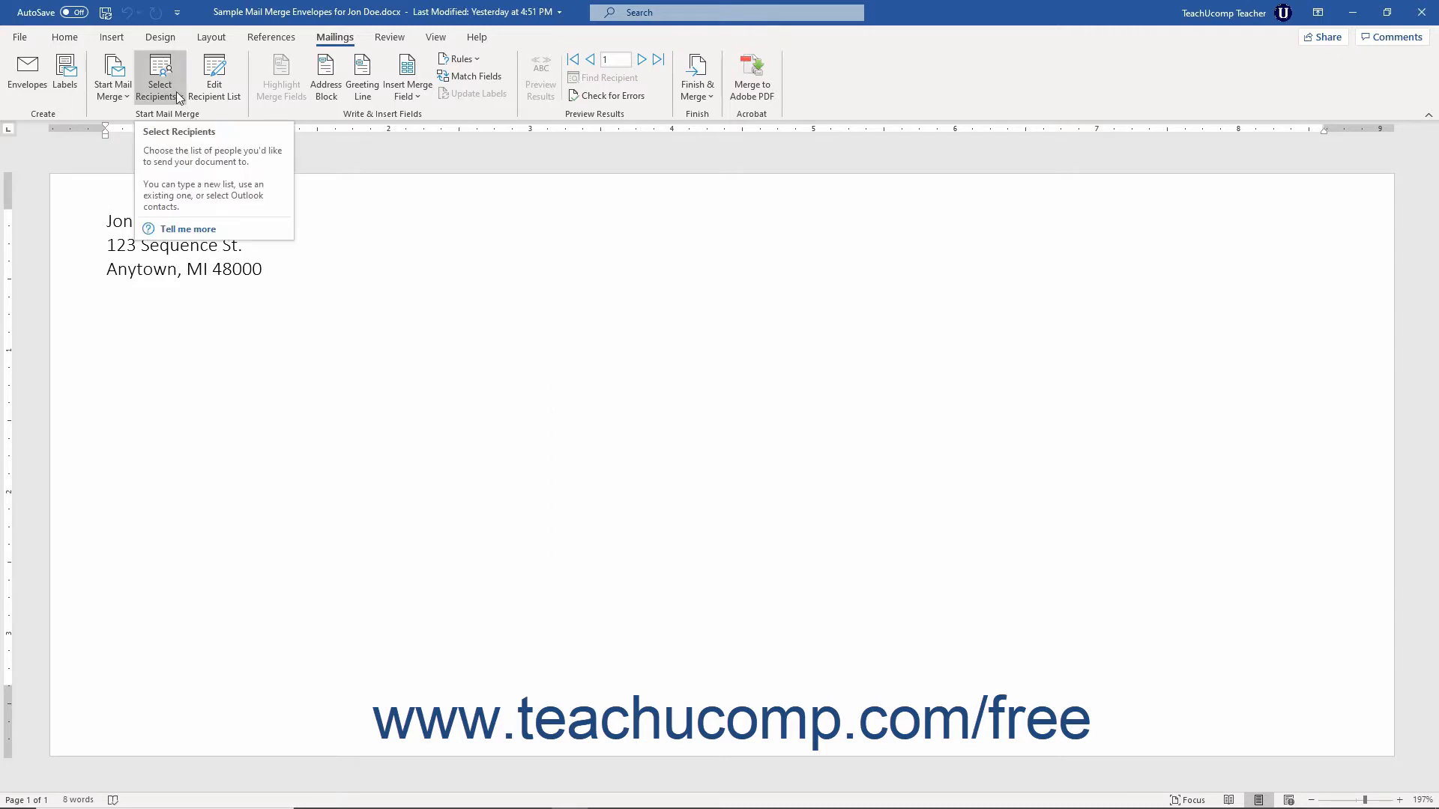
left_click(177, 91)
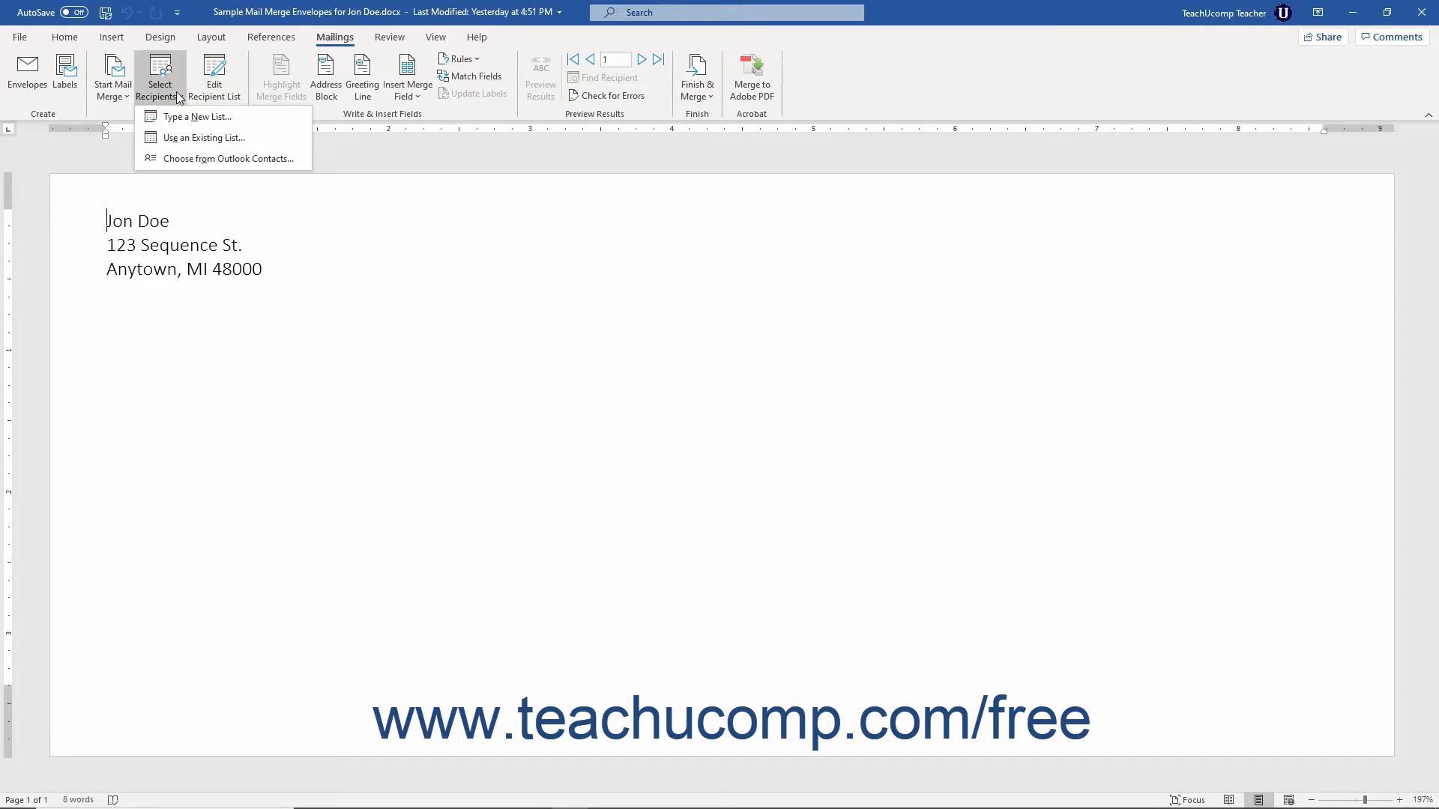
left_click(177, 92)
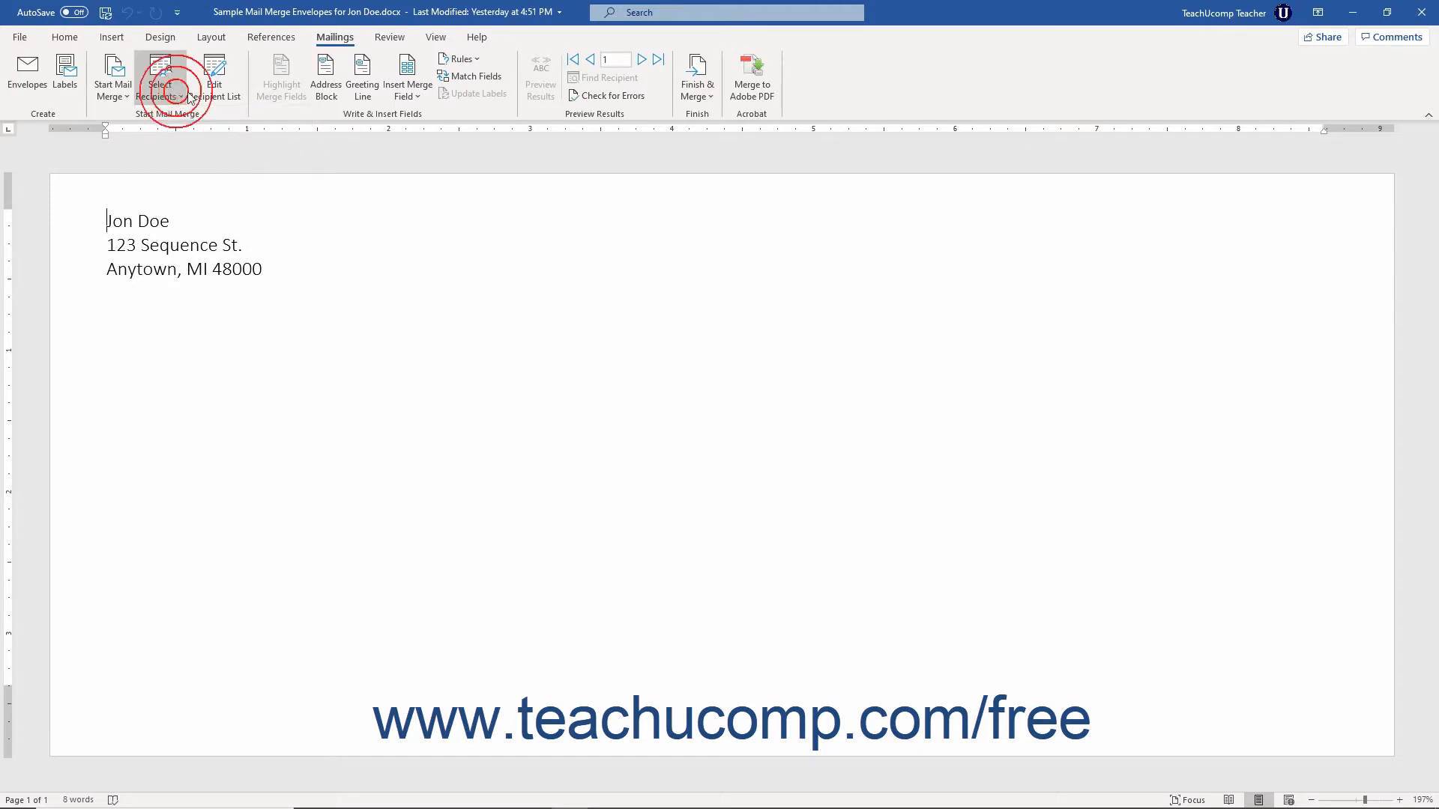
left_click(221, 86)
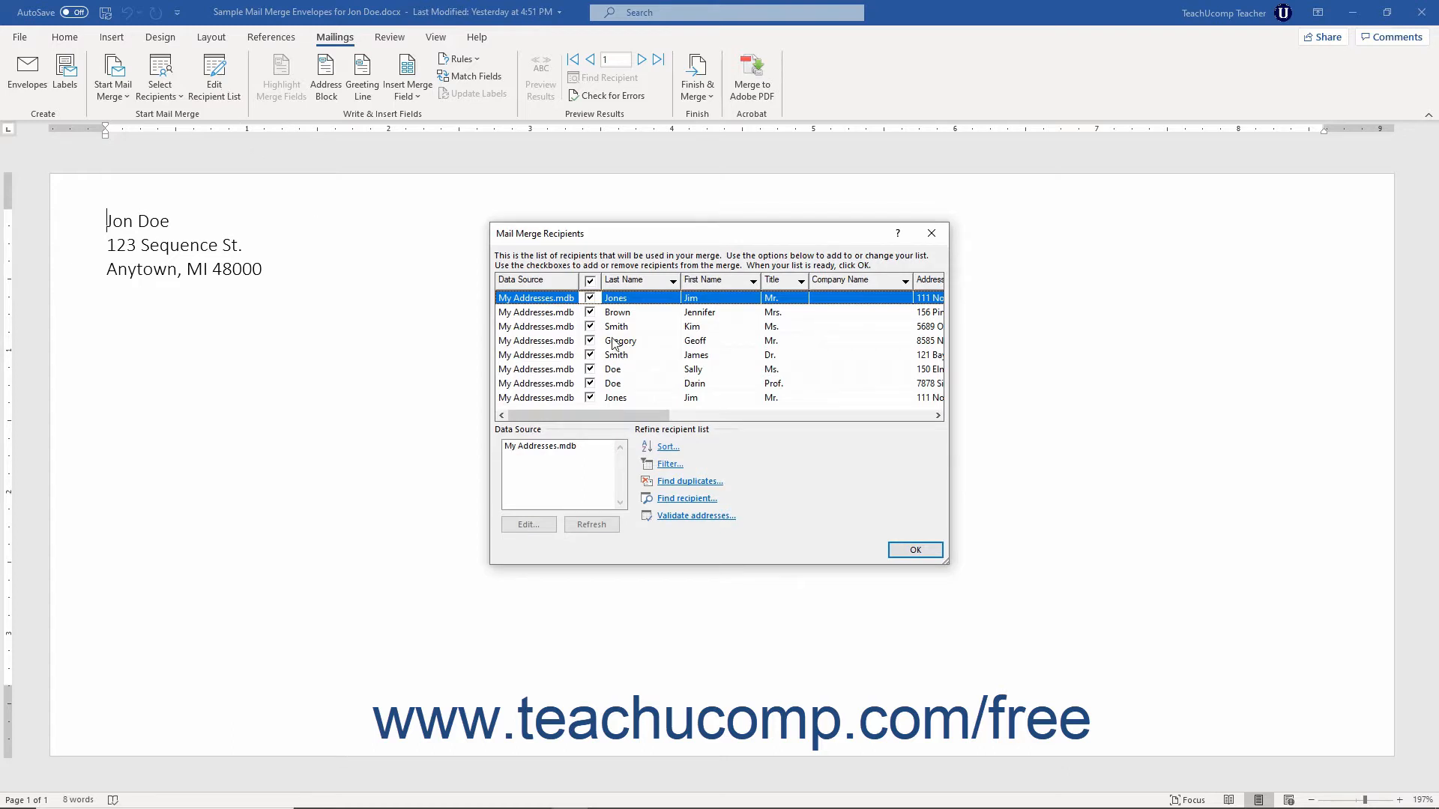
Step: Uncheck and recheck the first two recipients in the merge recipient list
left_click(589, 299)
left_click(590, 313)
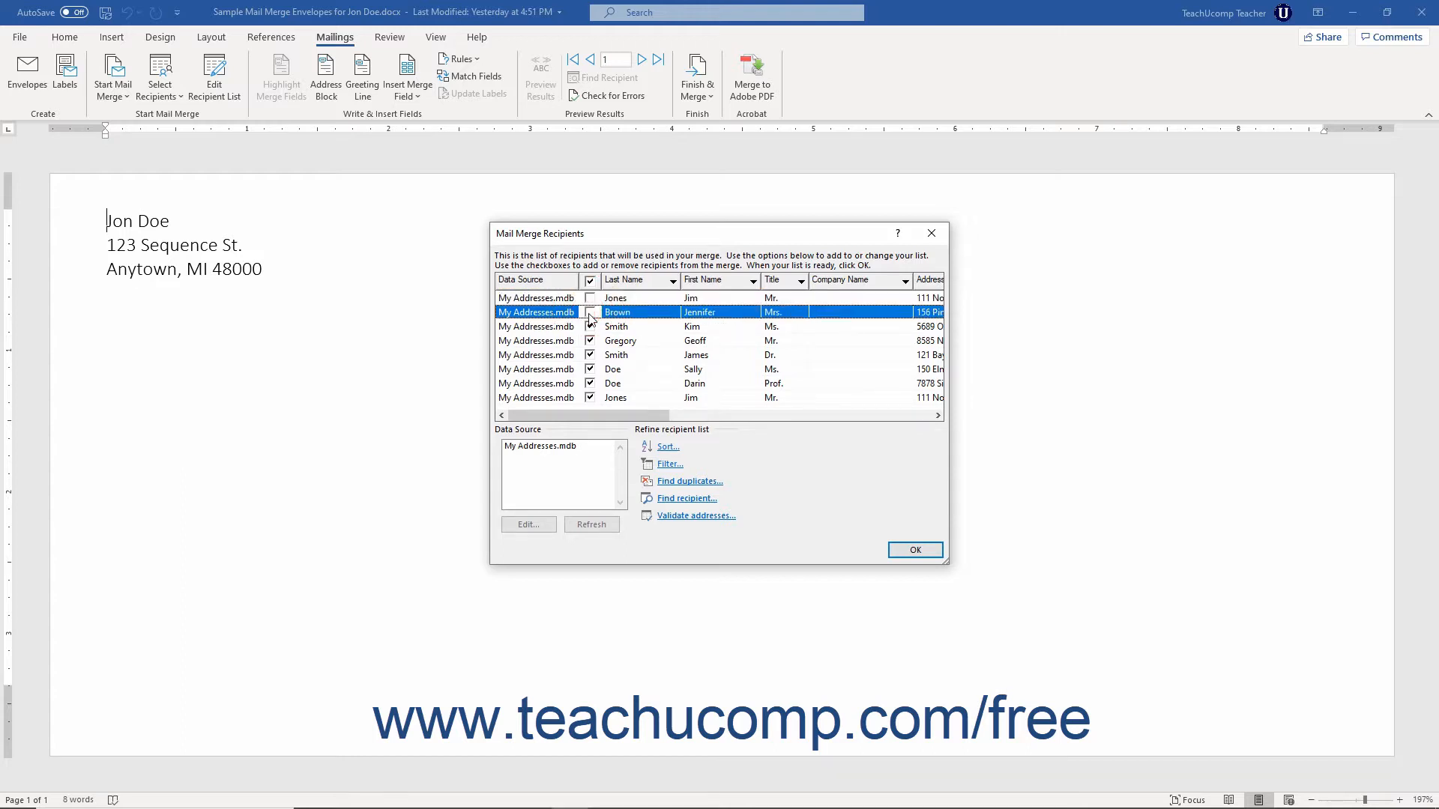
left_click(590, 313)
left_click(590, 299)
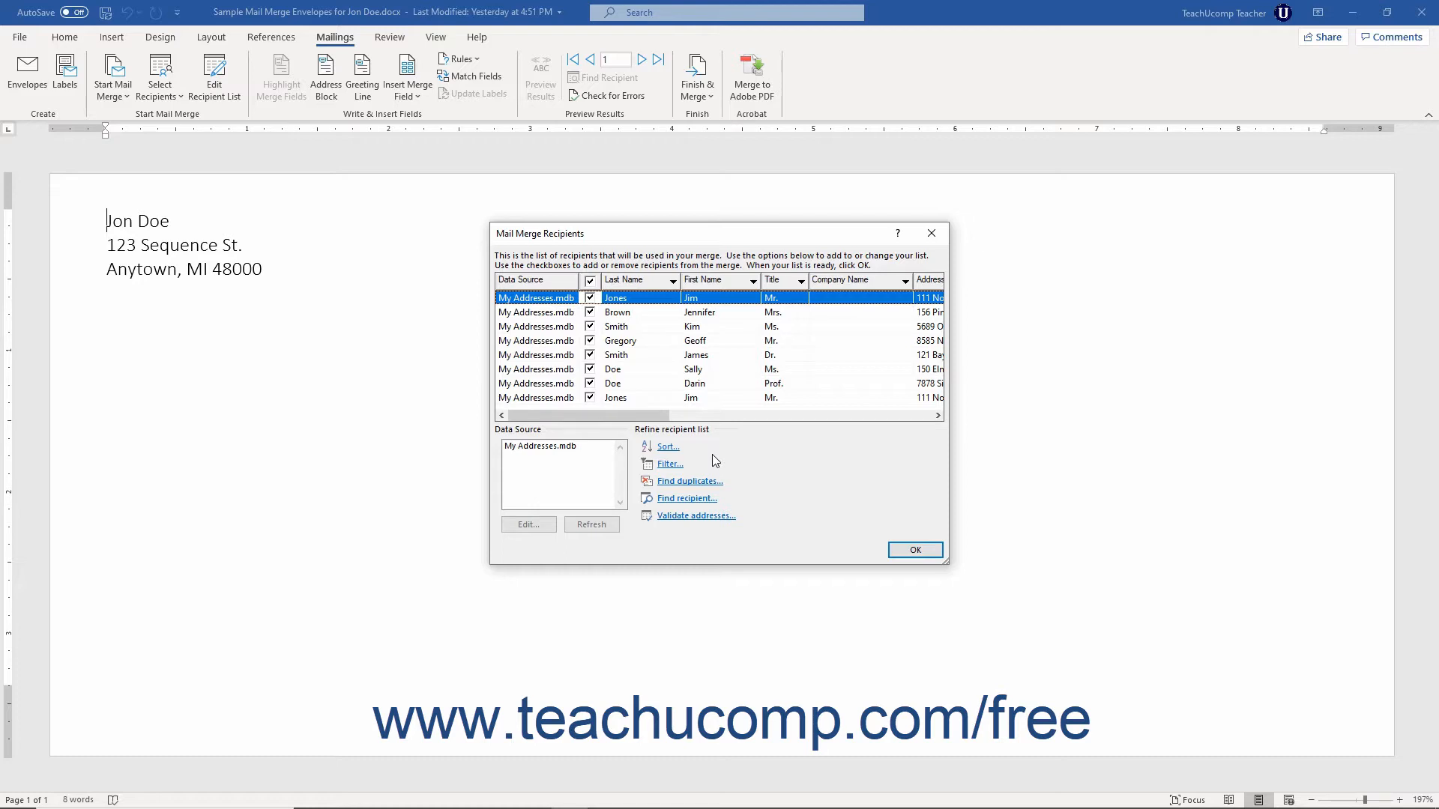
Step: Sort the recipients by Last Name and then by First Name, both in ascending order
left_click(665, 447)
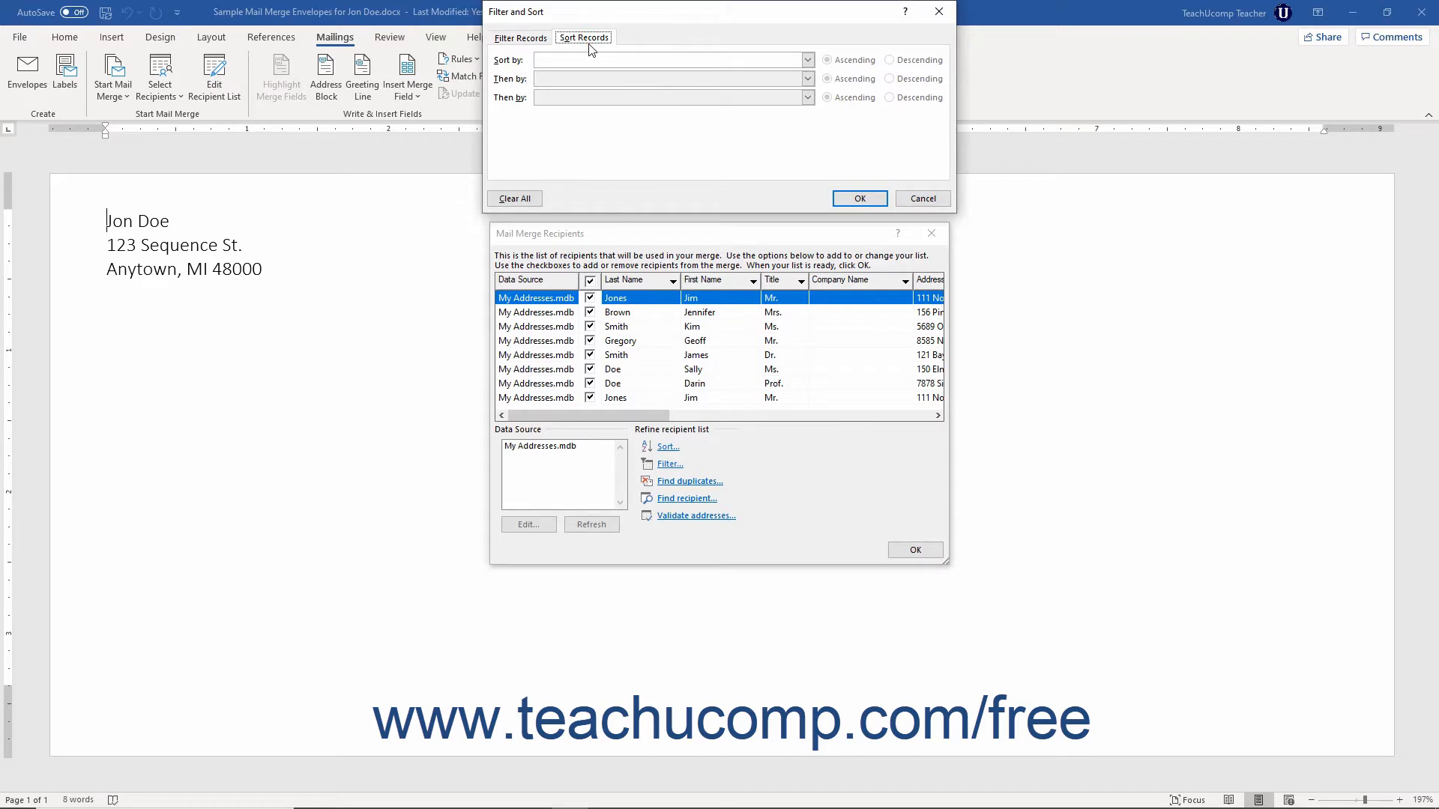
left_click(804, 61)
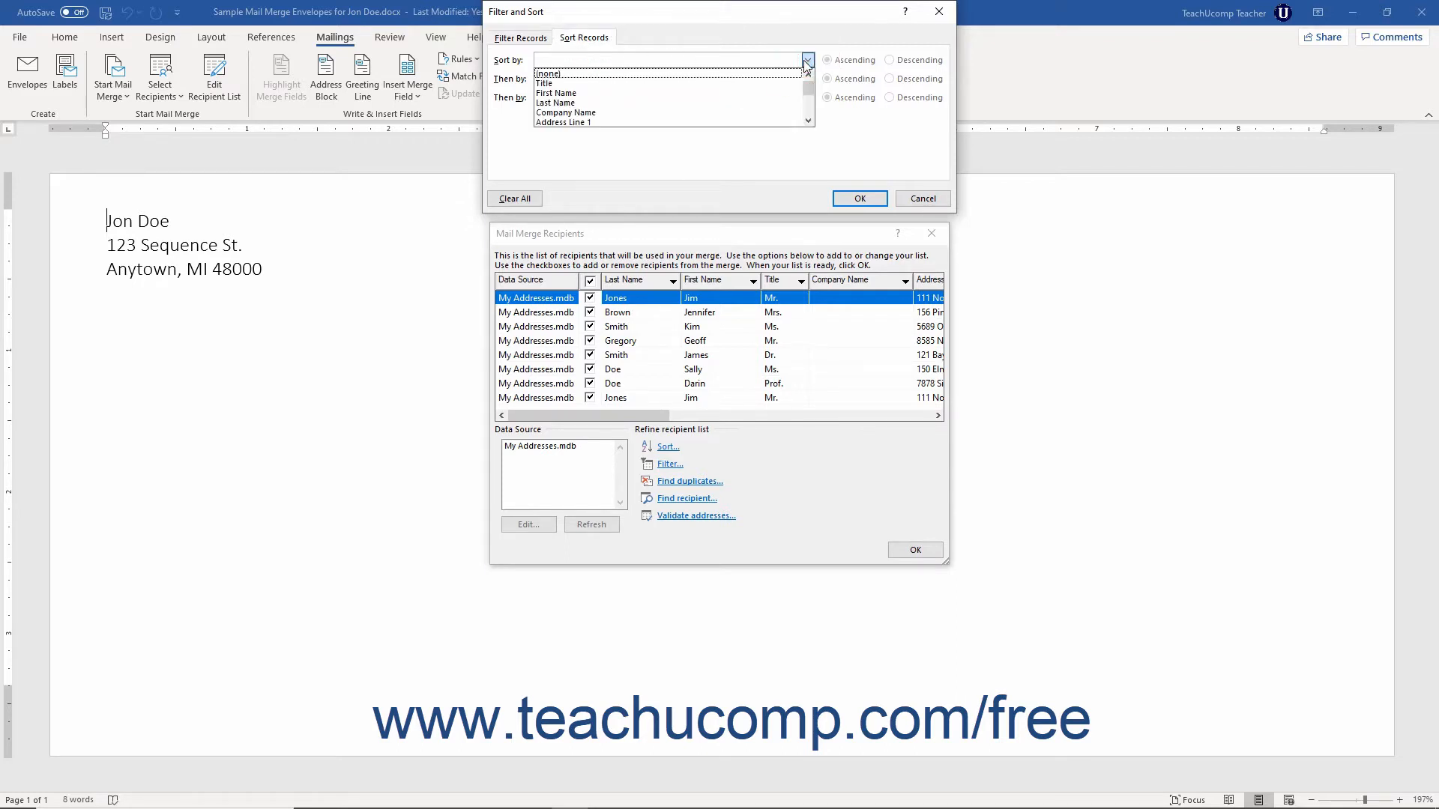
left_click(672, 103)
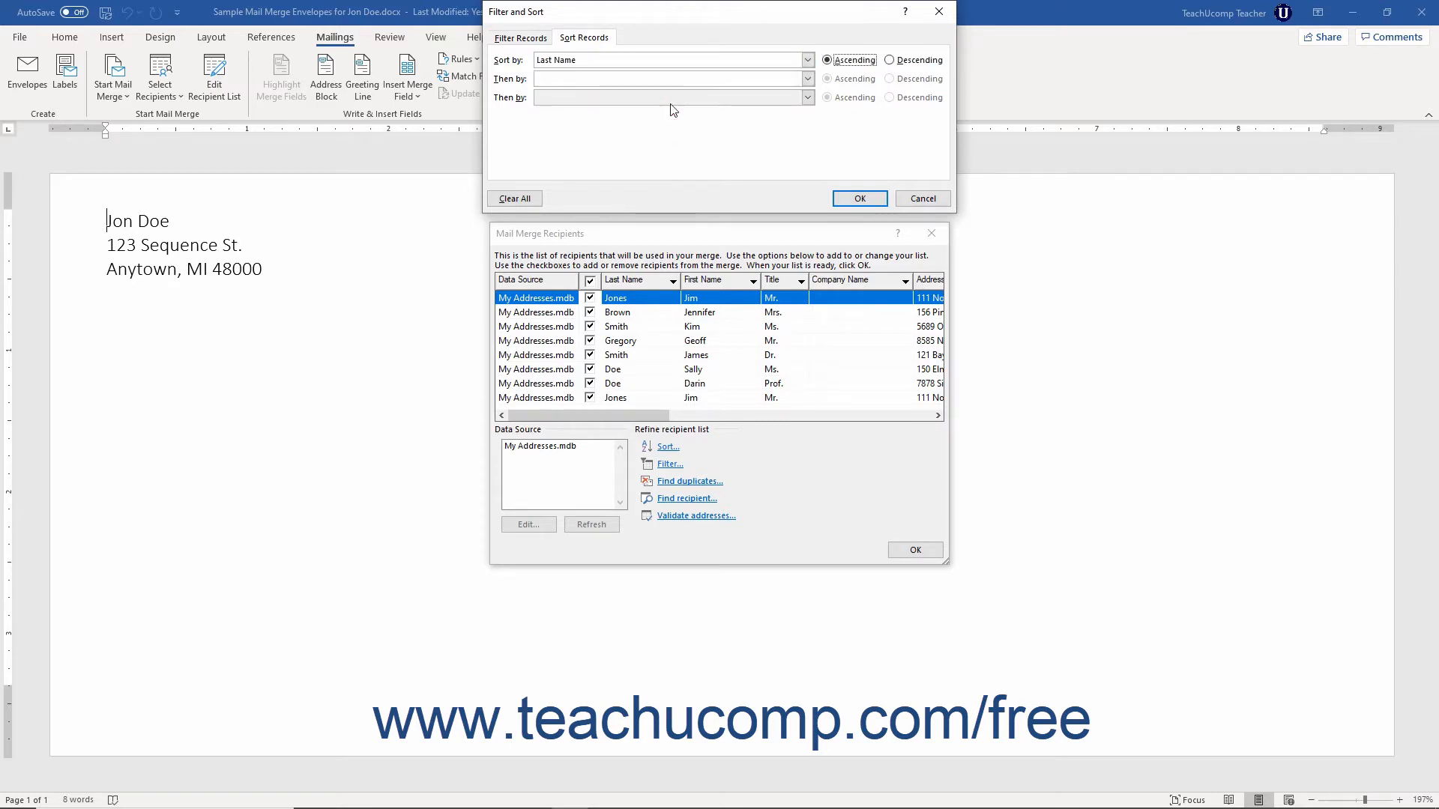
left_click(828, 60)
left_click(889, 60)
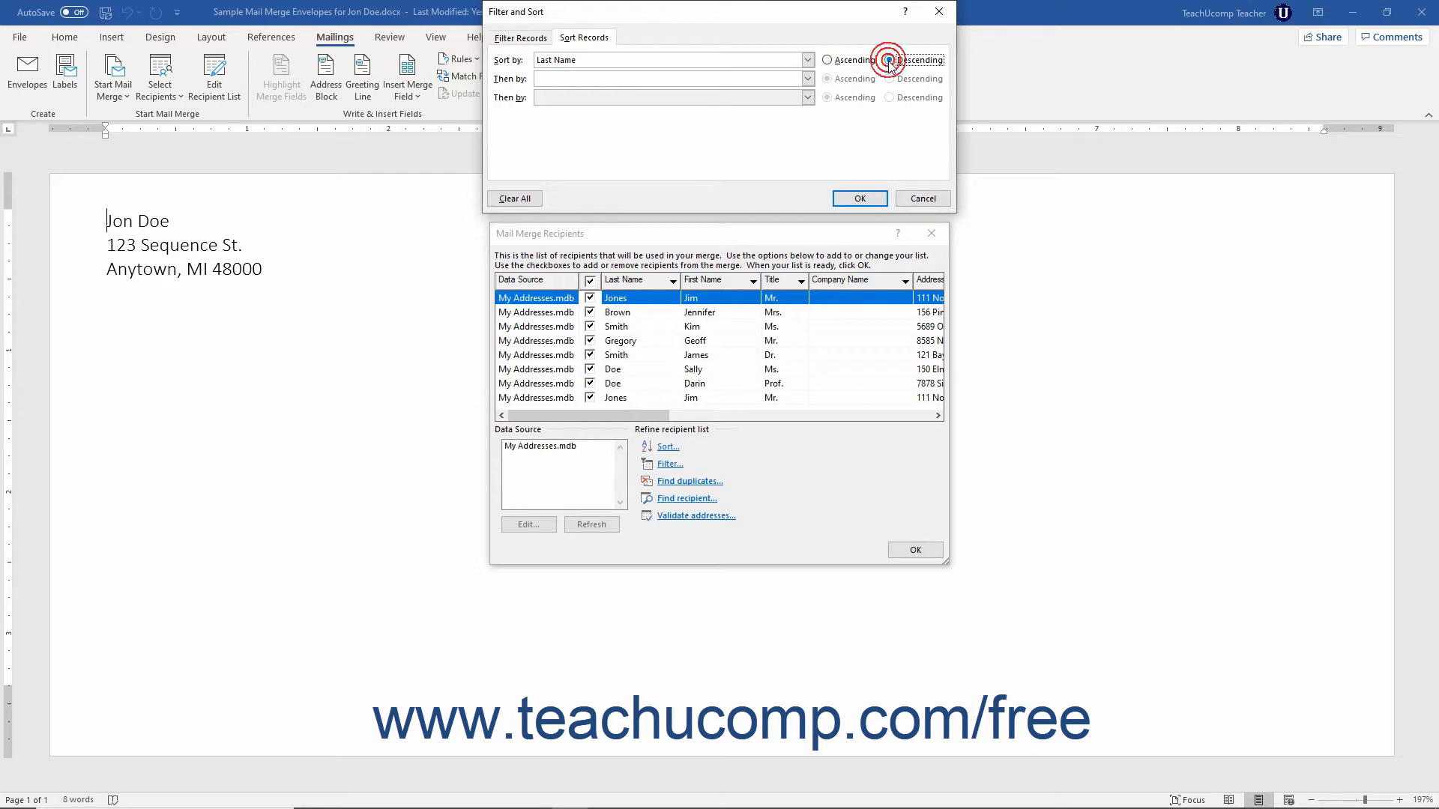
left_click(827, 60)
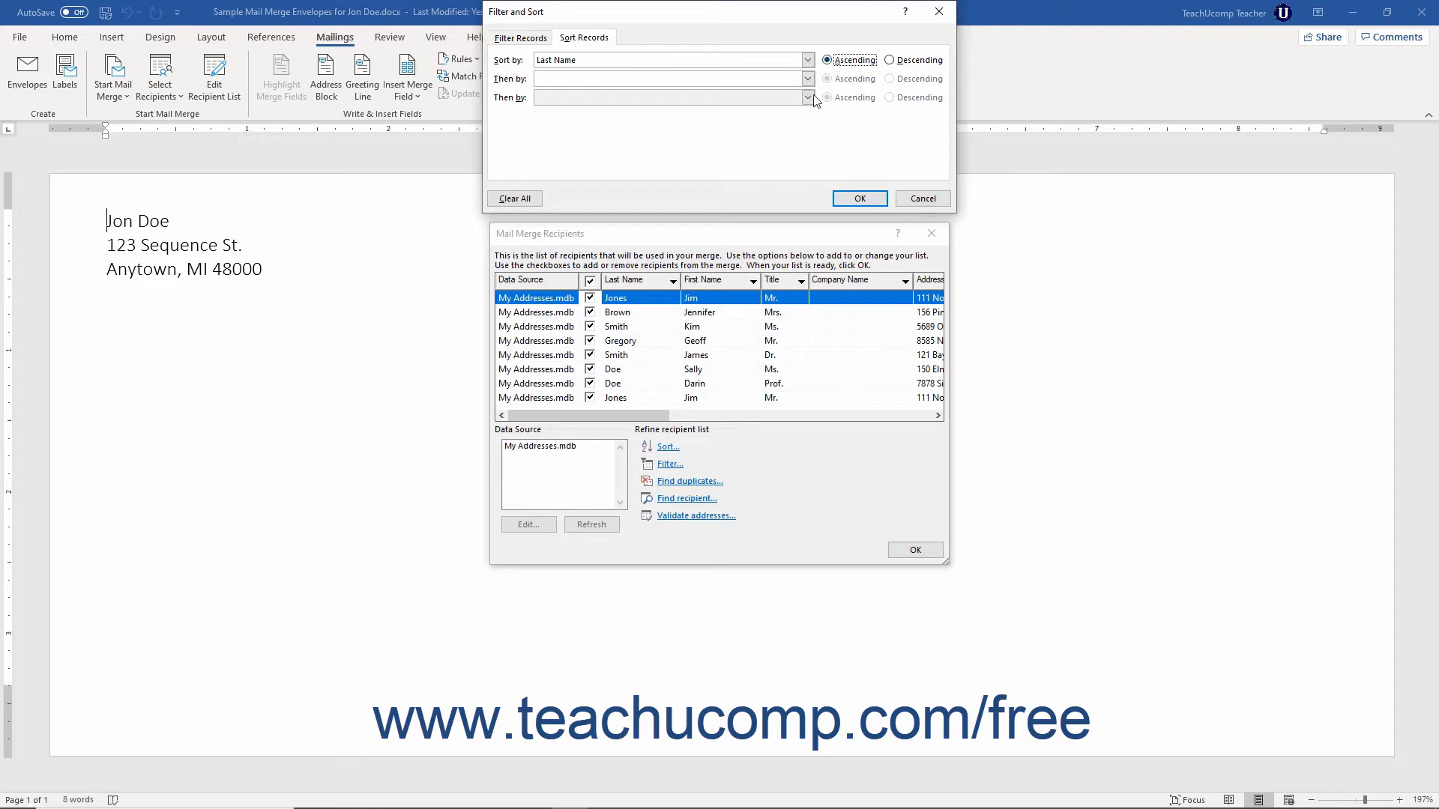
left_click(807, 79)
left_click(764, 111)
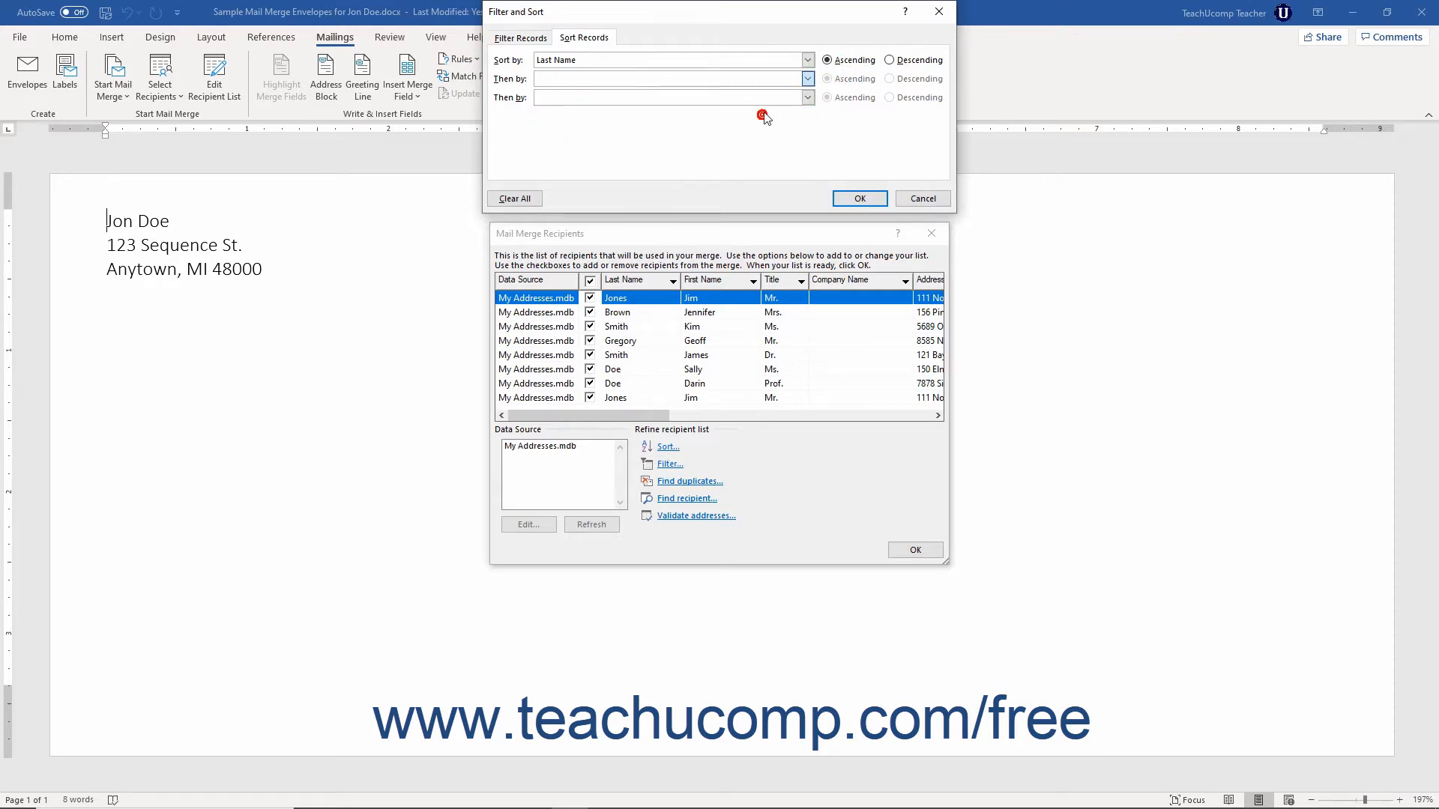
left_click(832, 79)
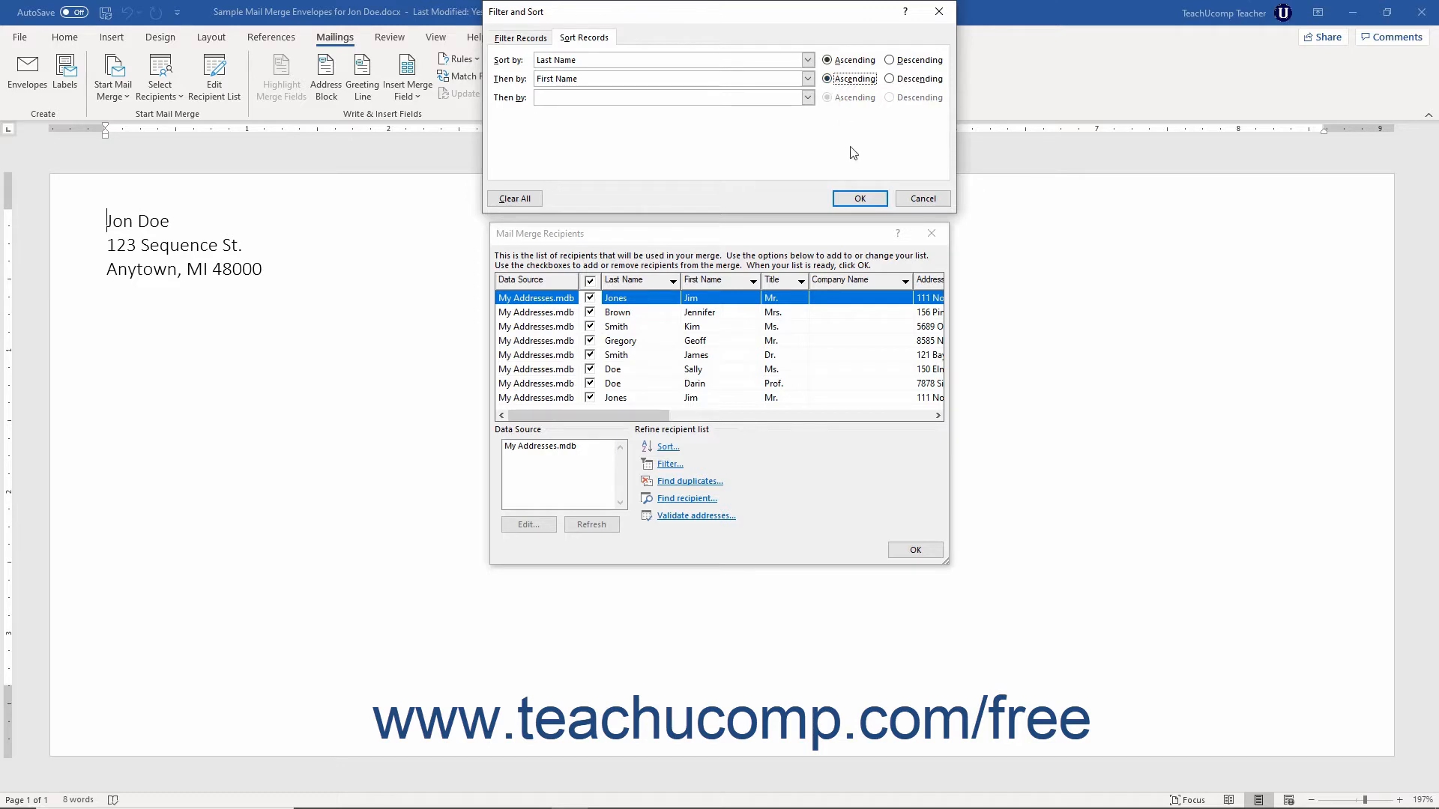
left_click(861, 200)
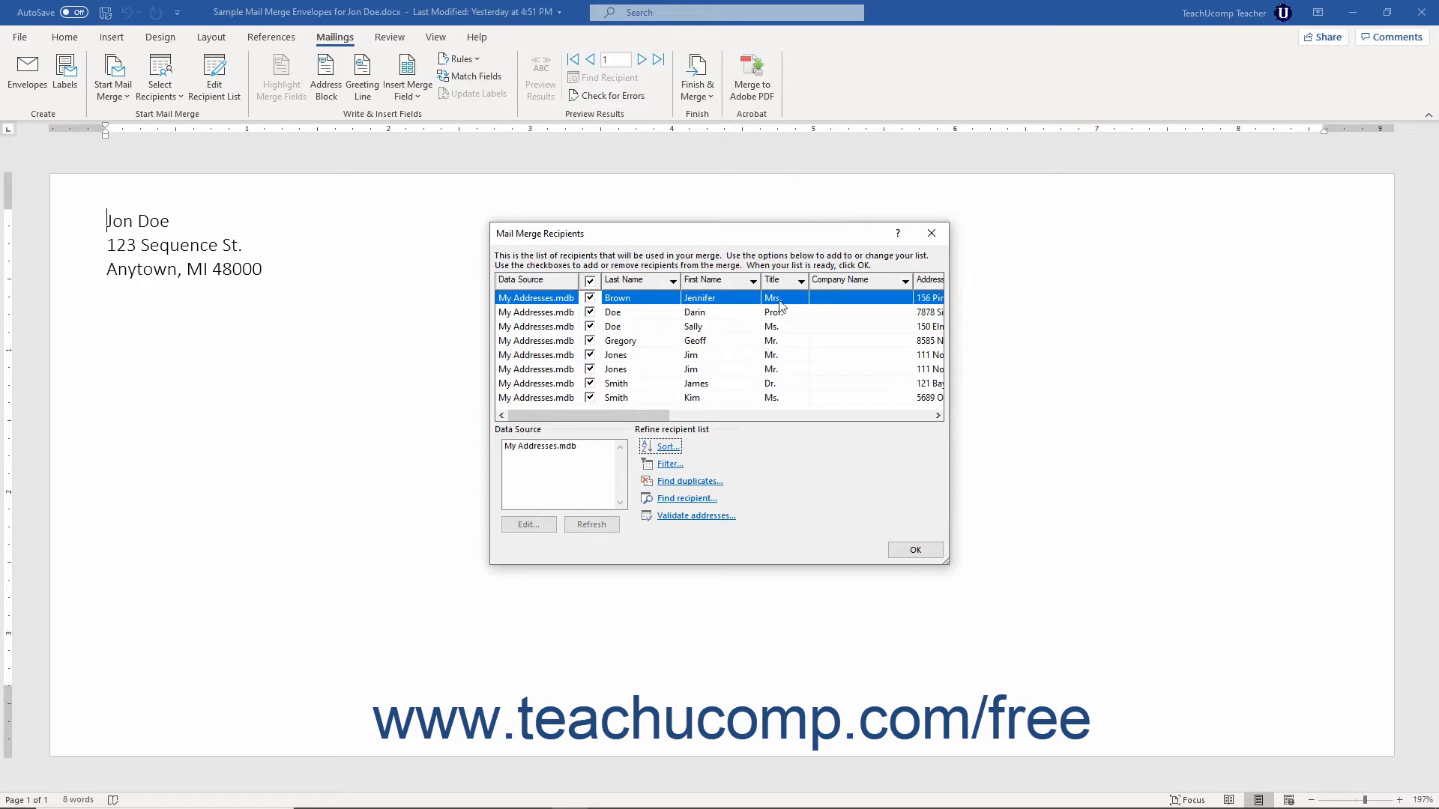
Step: Open the recipient filter and set its first condition to the City field with the Equal to comparison
left_click(667, 465)
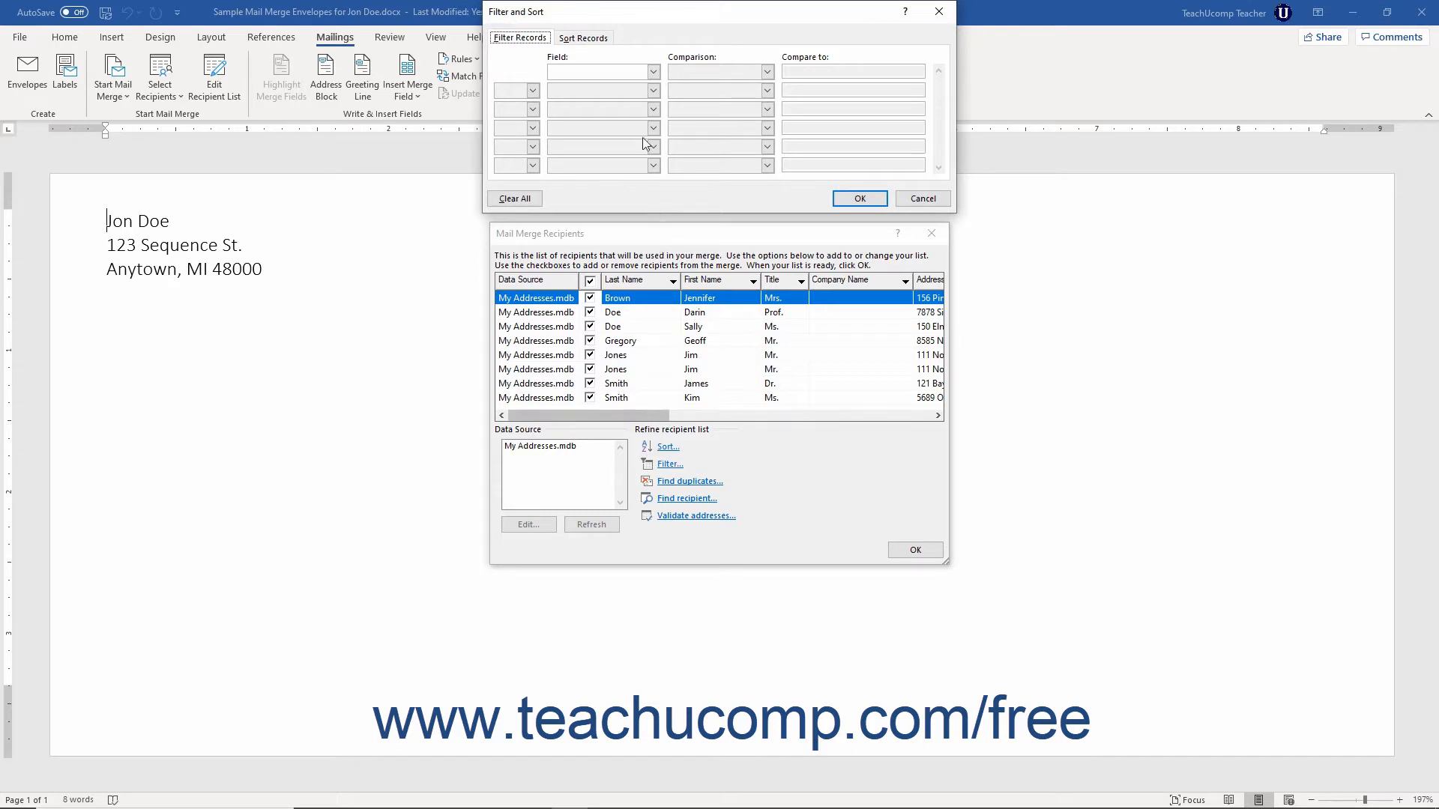
left_click(535, 39)
left_click(653, 72)
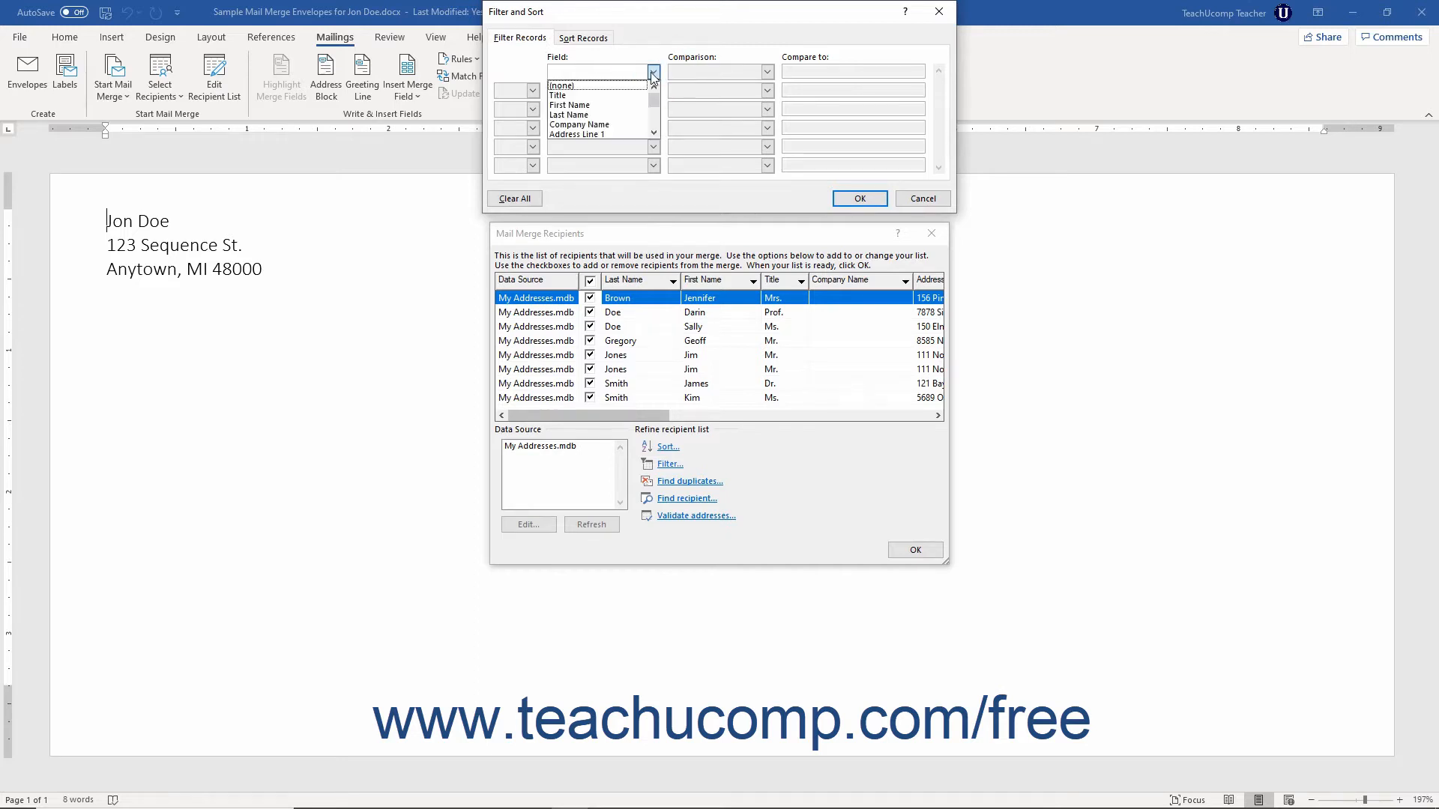
scroll(637, 102, "down", 3)
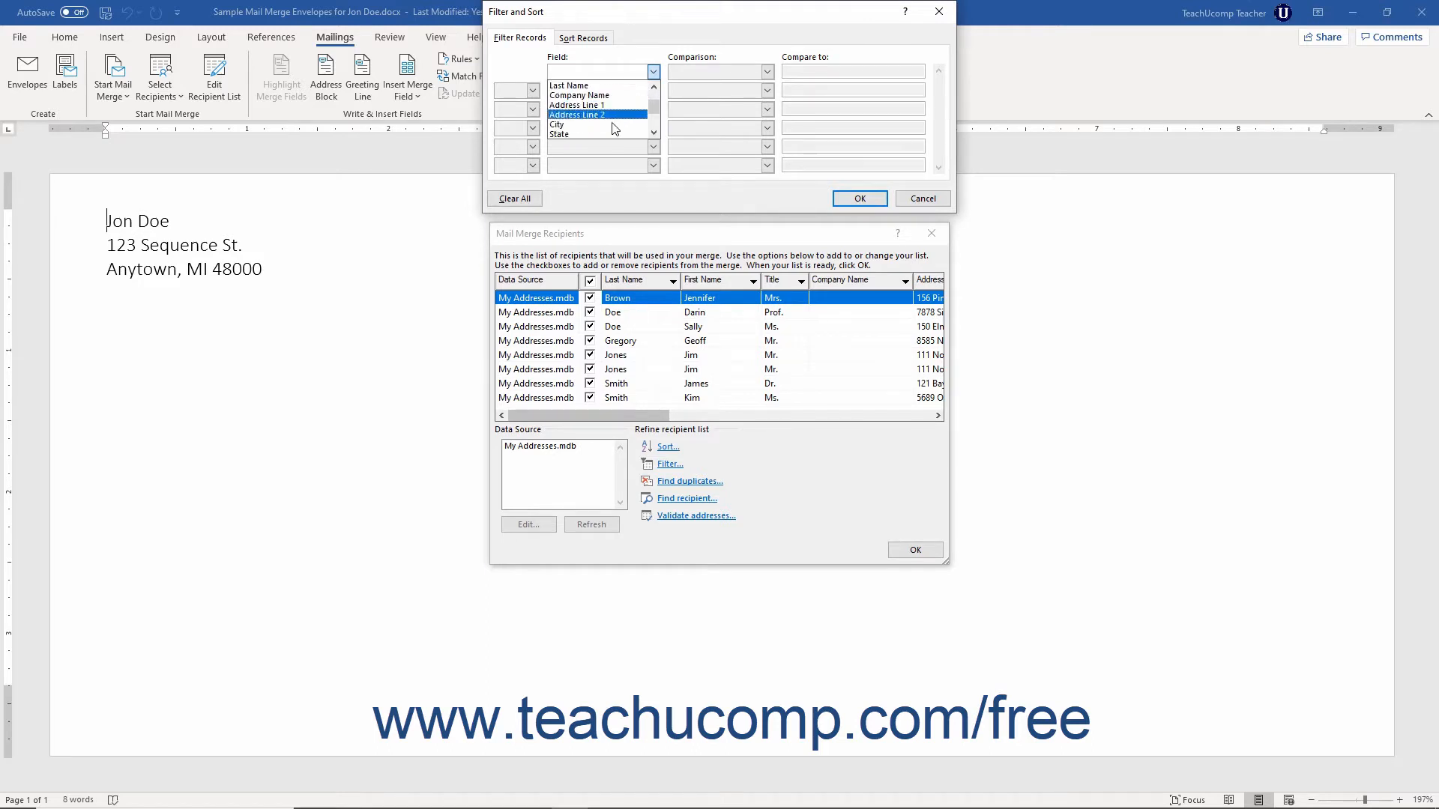
left_click(612, 126)
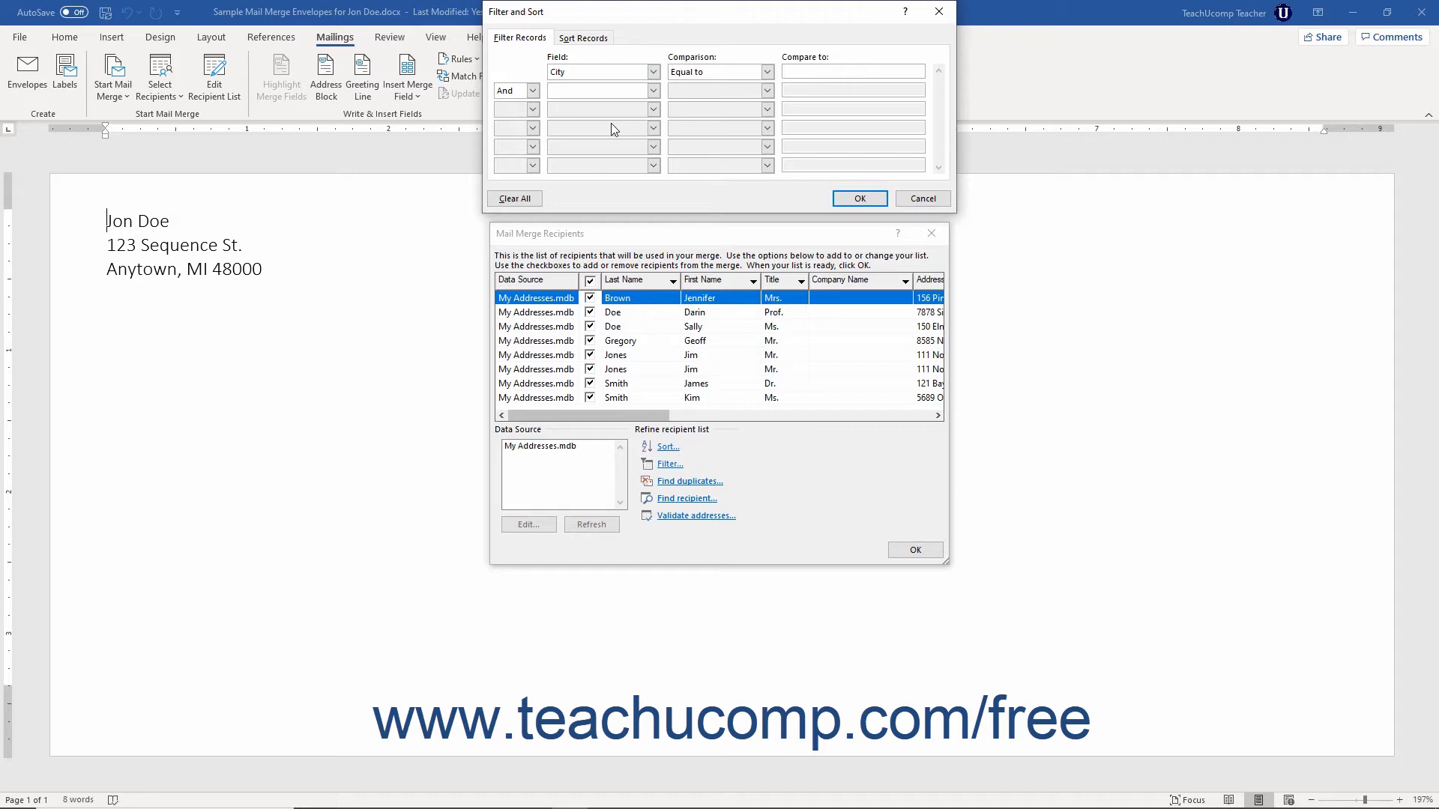
left_click(767, 72)
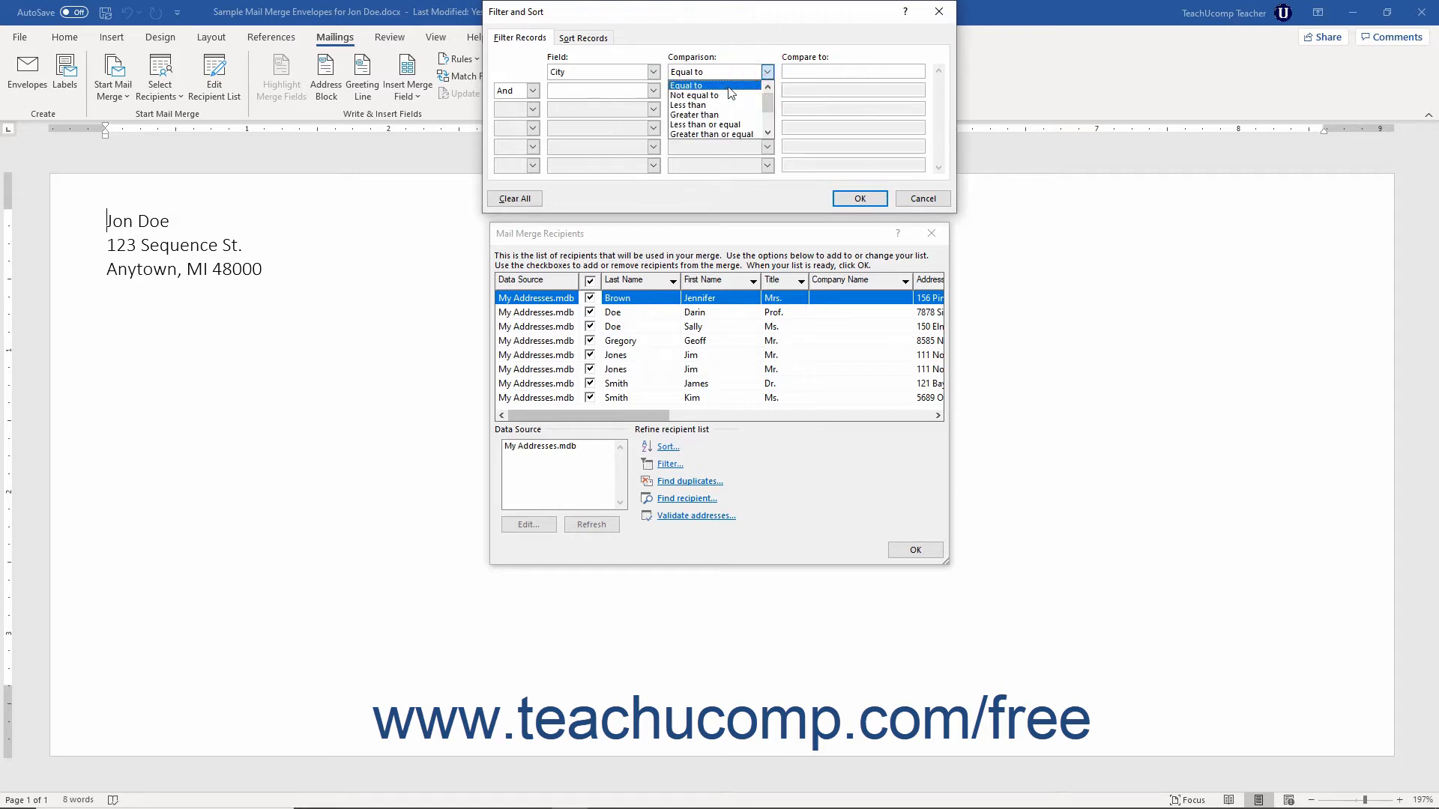
left_click(730, 87)
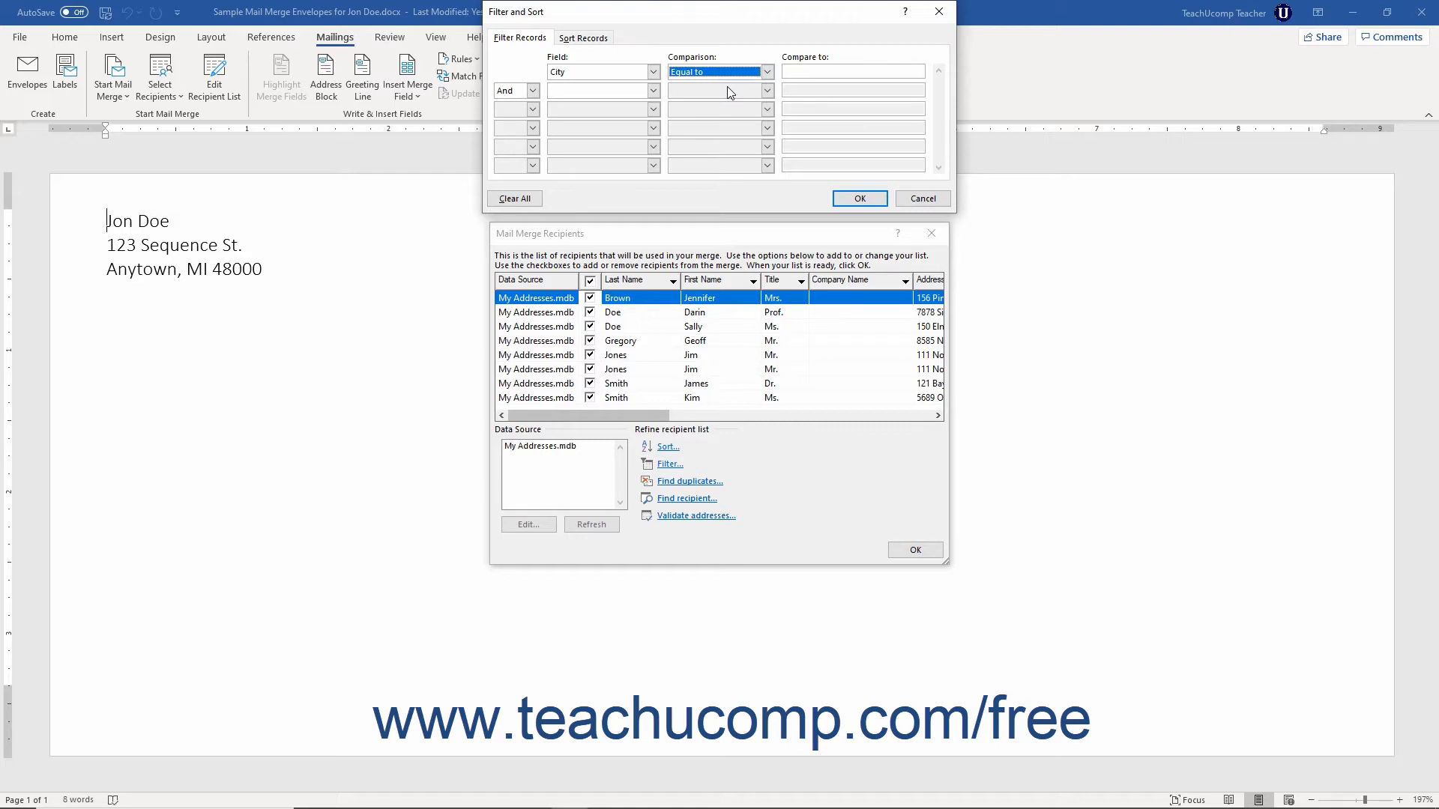
Step: Enter Anytown as the City comparison value and apply the filter
left_click(808, 73)
type("Anytown")
left_click(533, 91)
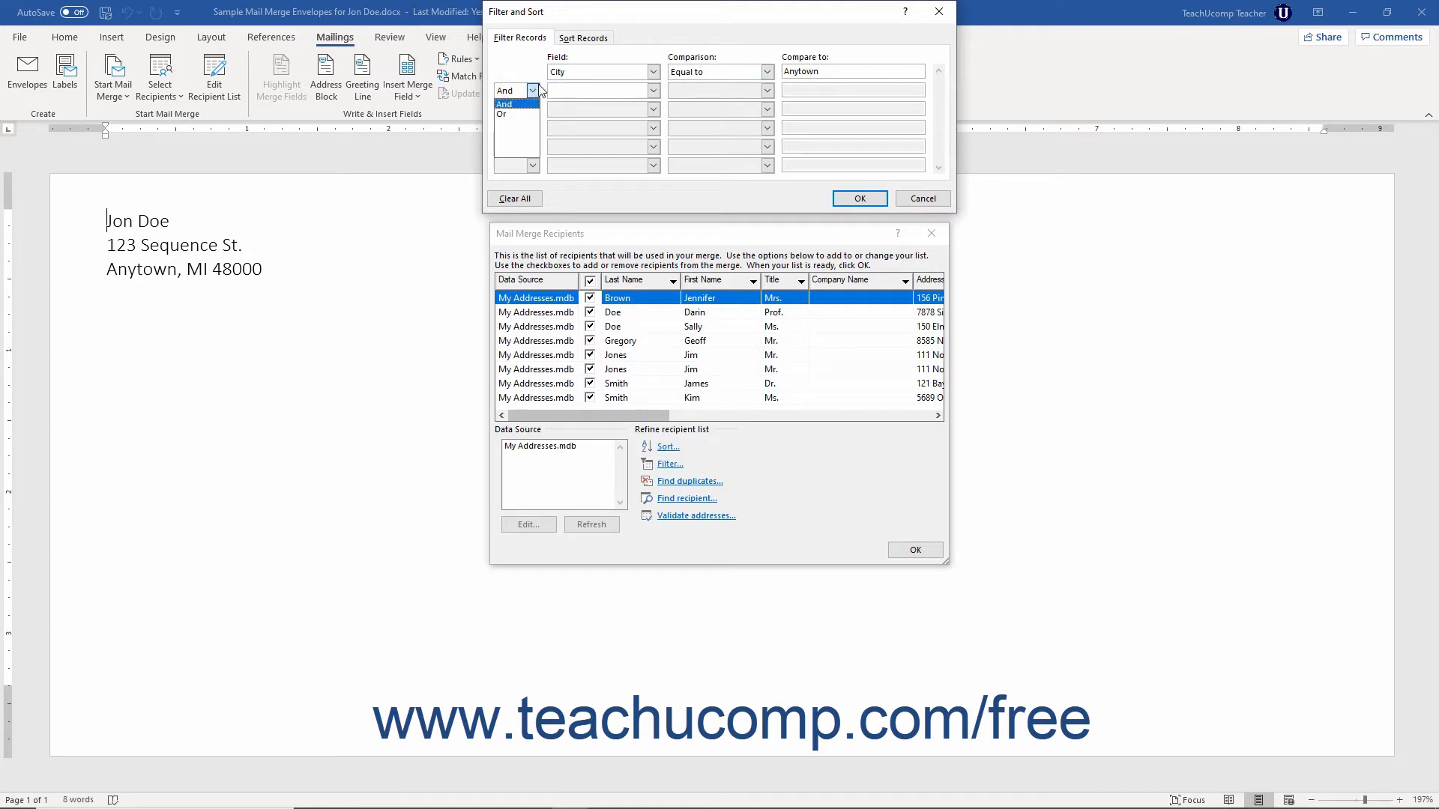
left_click(539, 88)
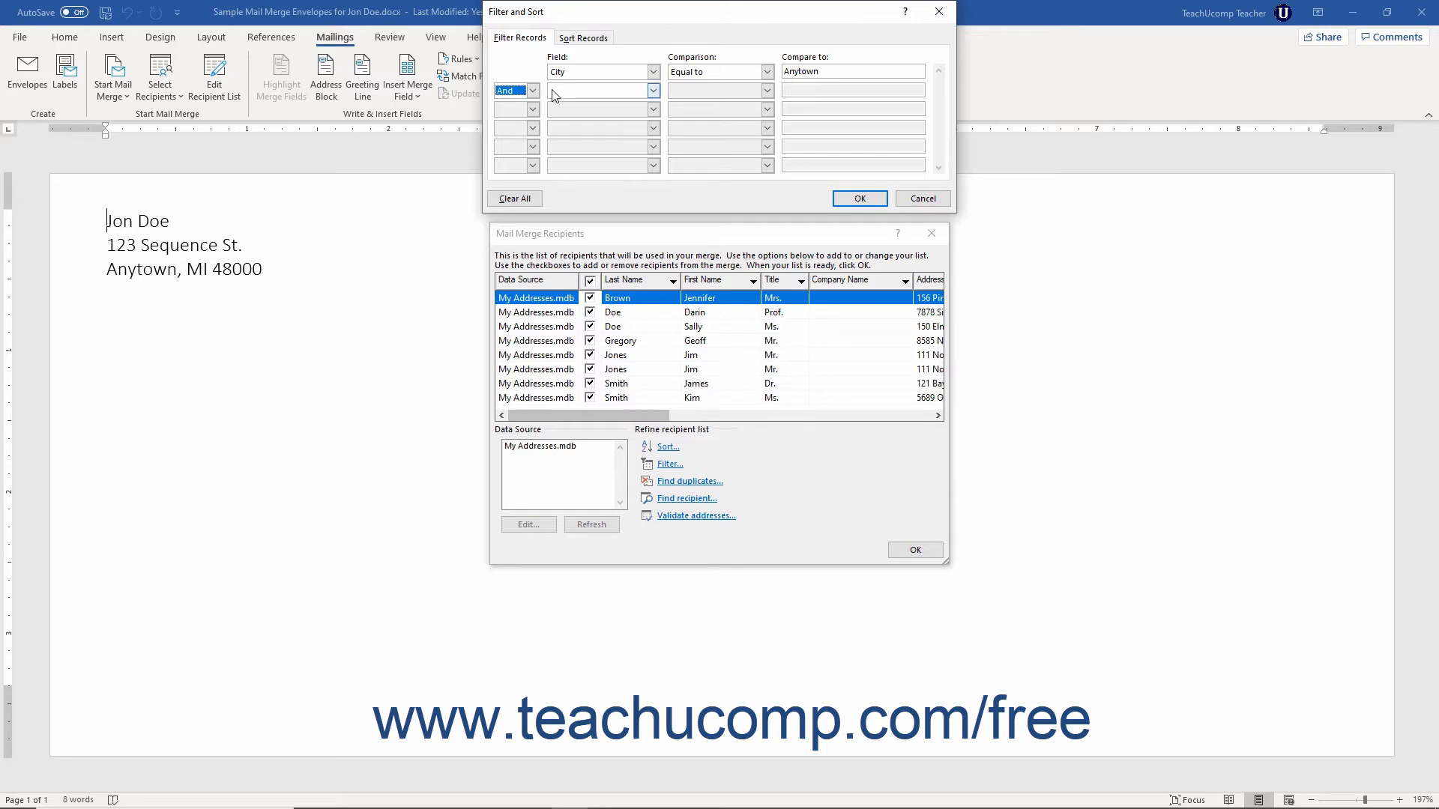
left_click(854, 197)
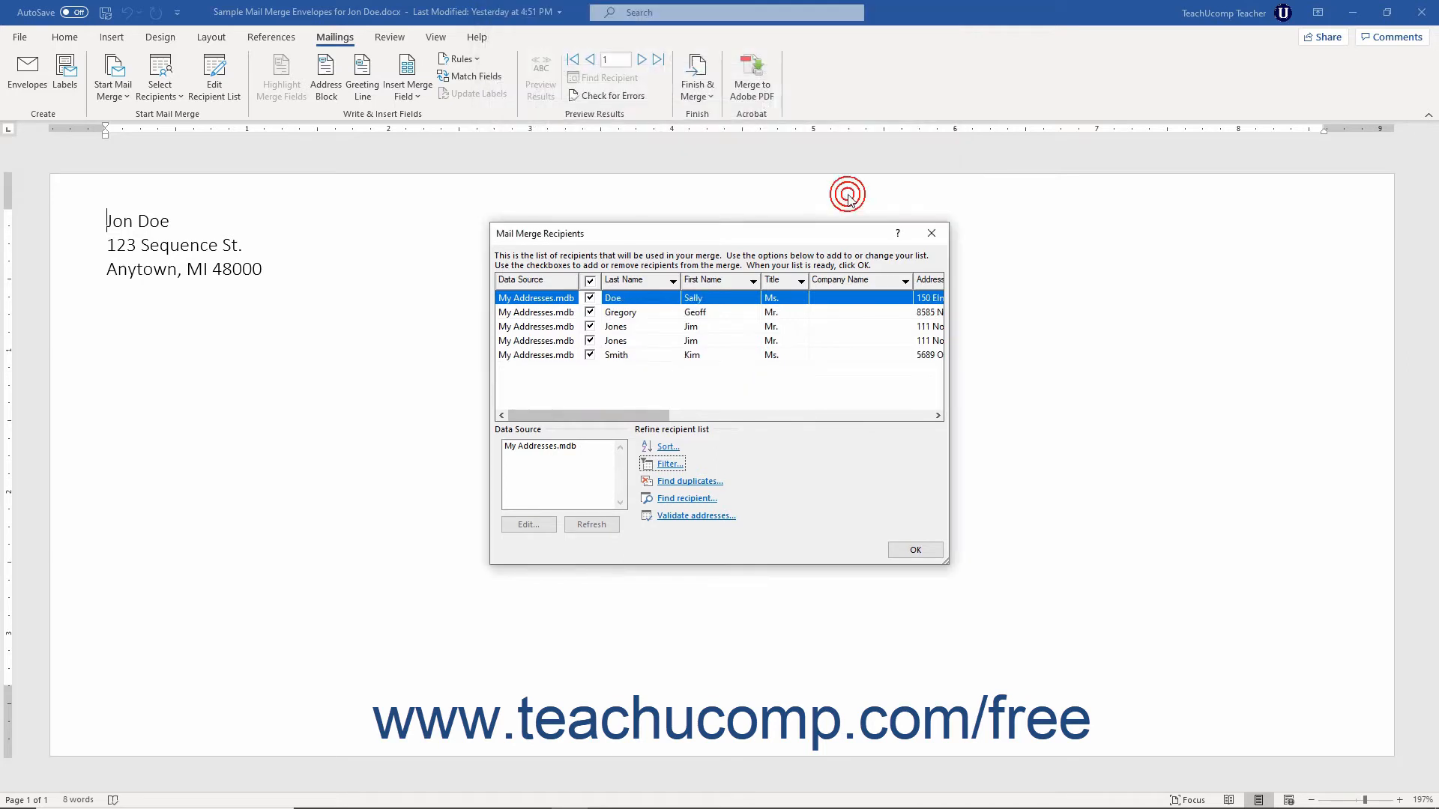
Step: Clear all sort and filter criteria from the recipient list
mouse_move(651, 421)
left_mouse_down()
mouse_move(763, 416)
mouse_move(631, 412)
left_mouse_up()
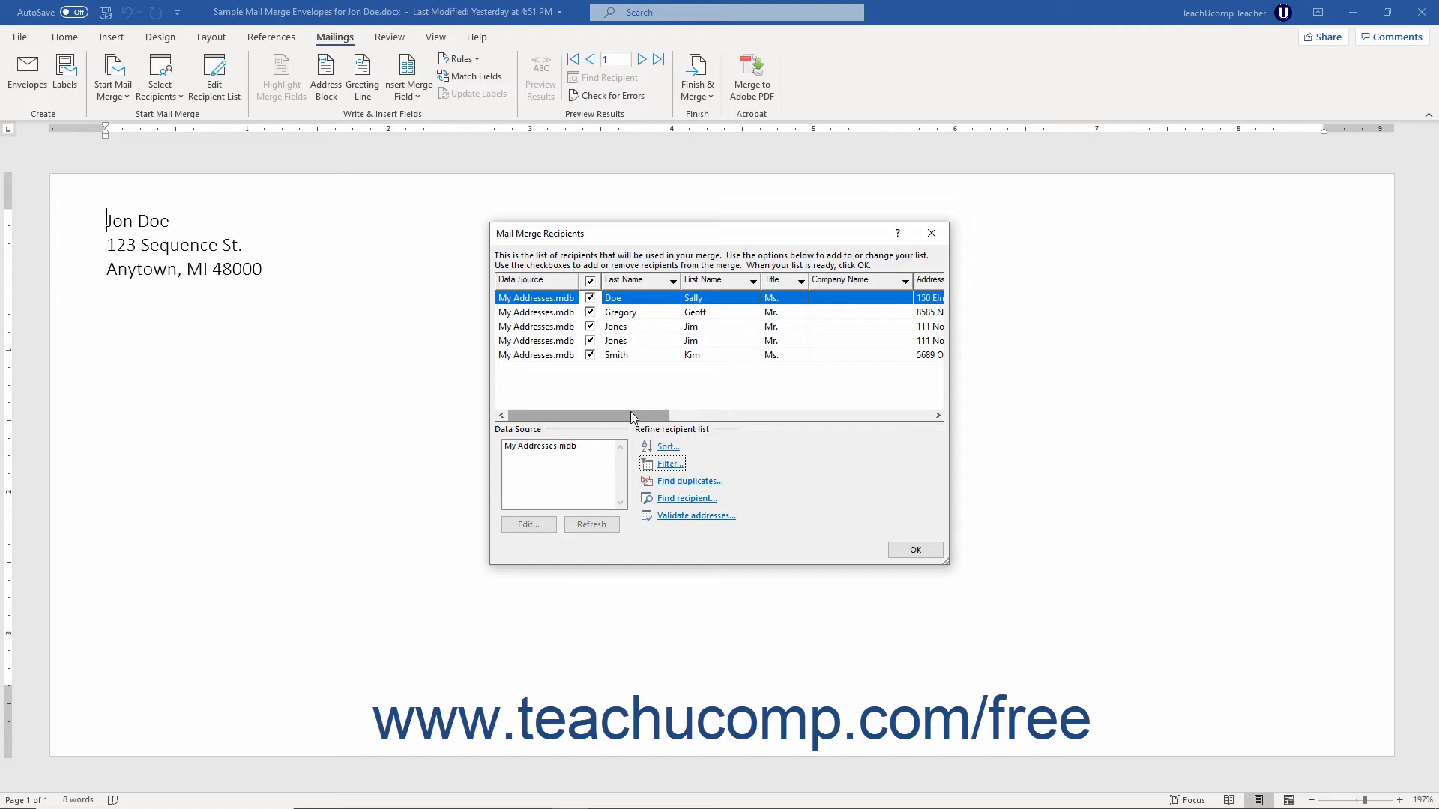
left_click(667, 462)
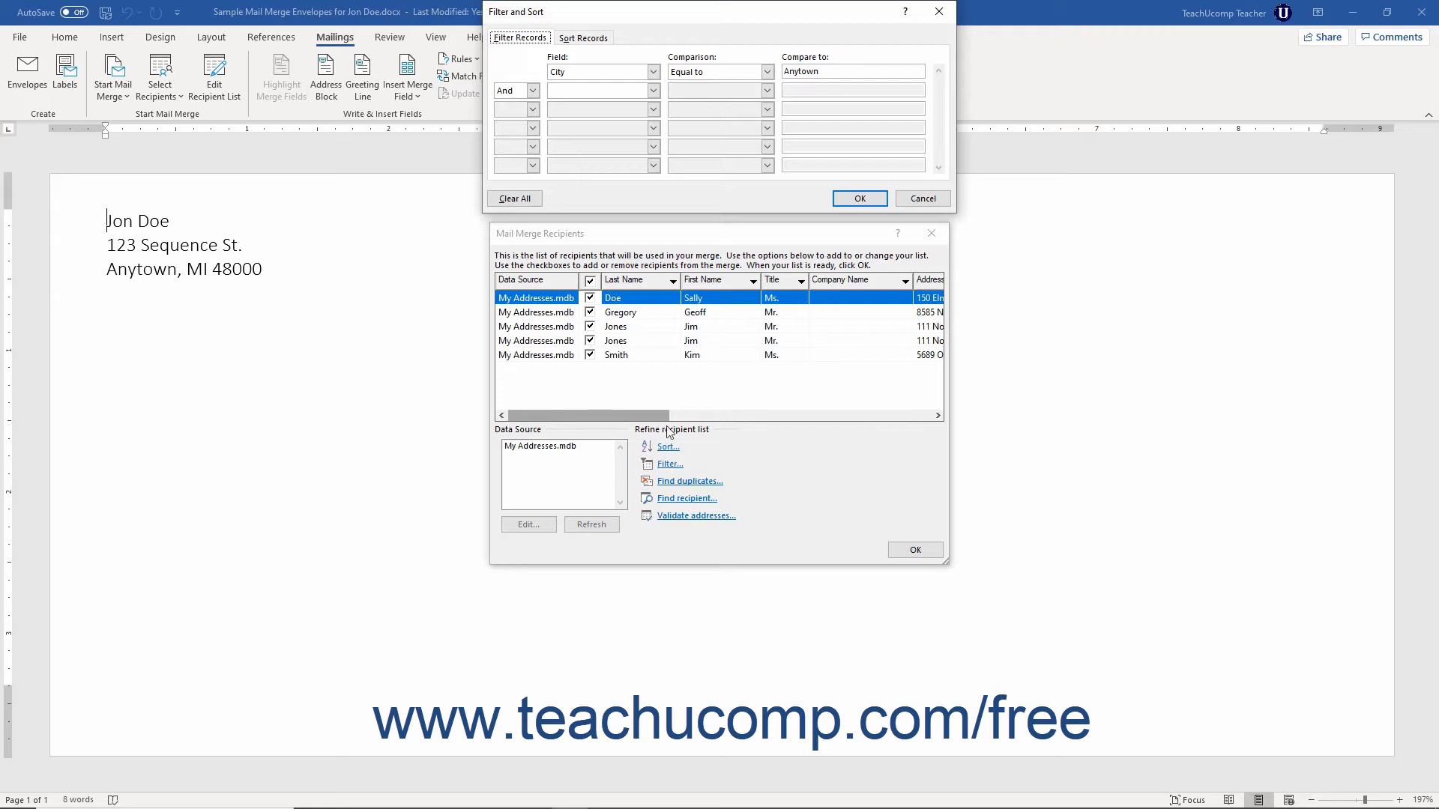
left_click(587, 39)
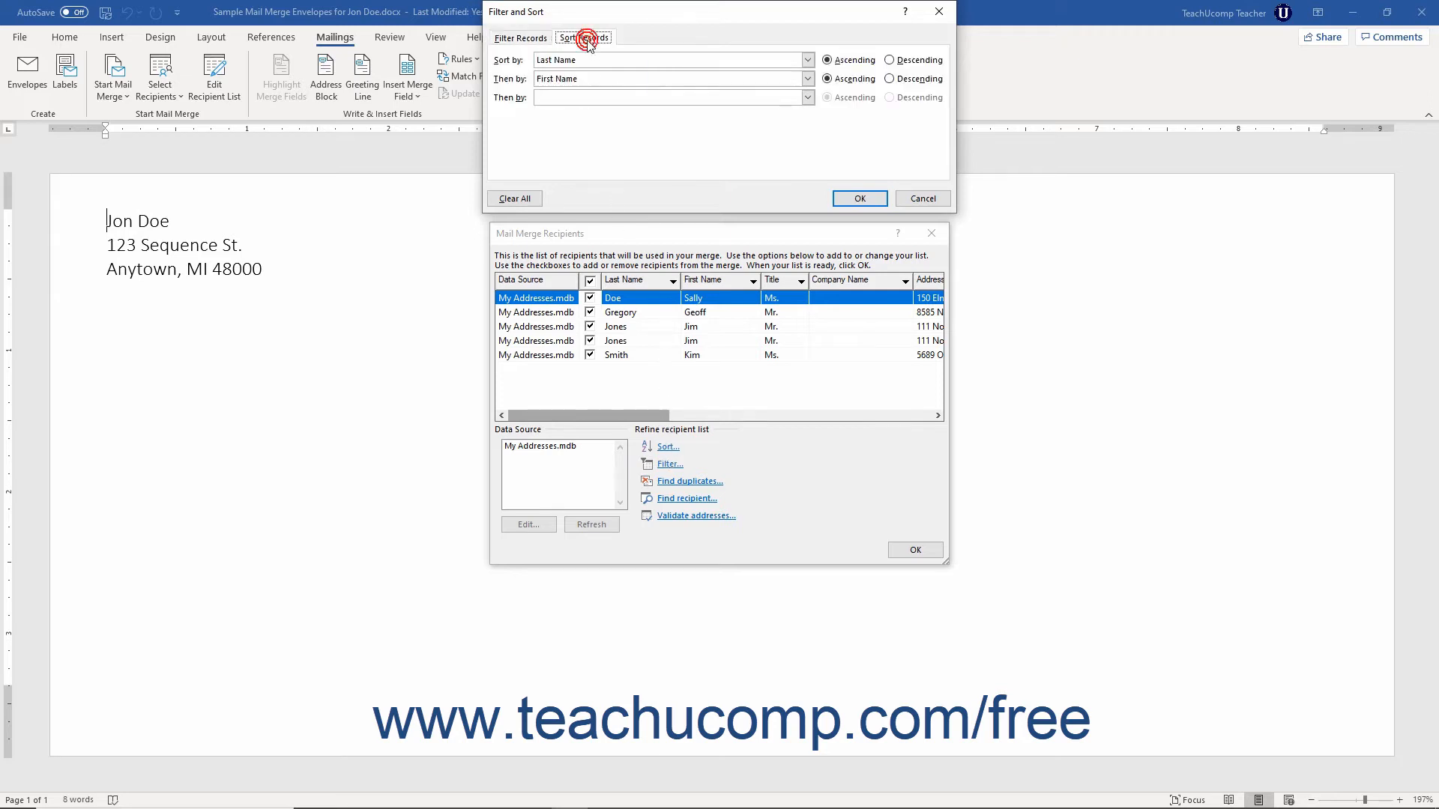
left_click(528, 200)
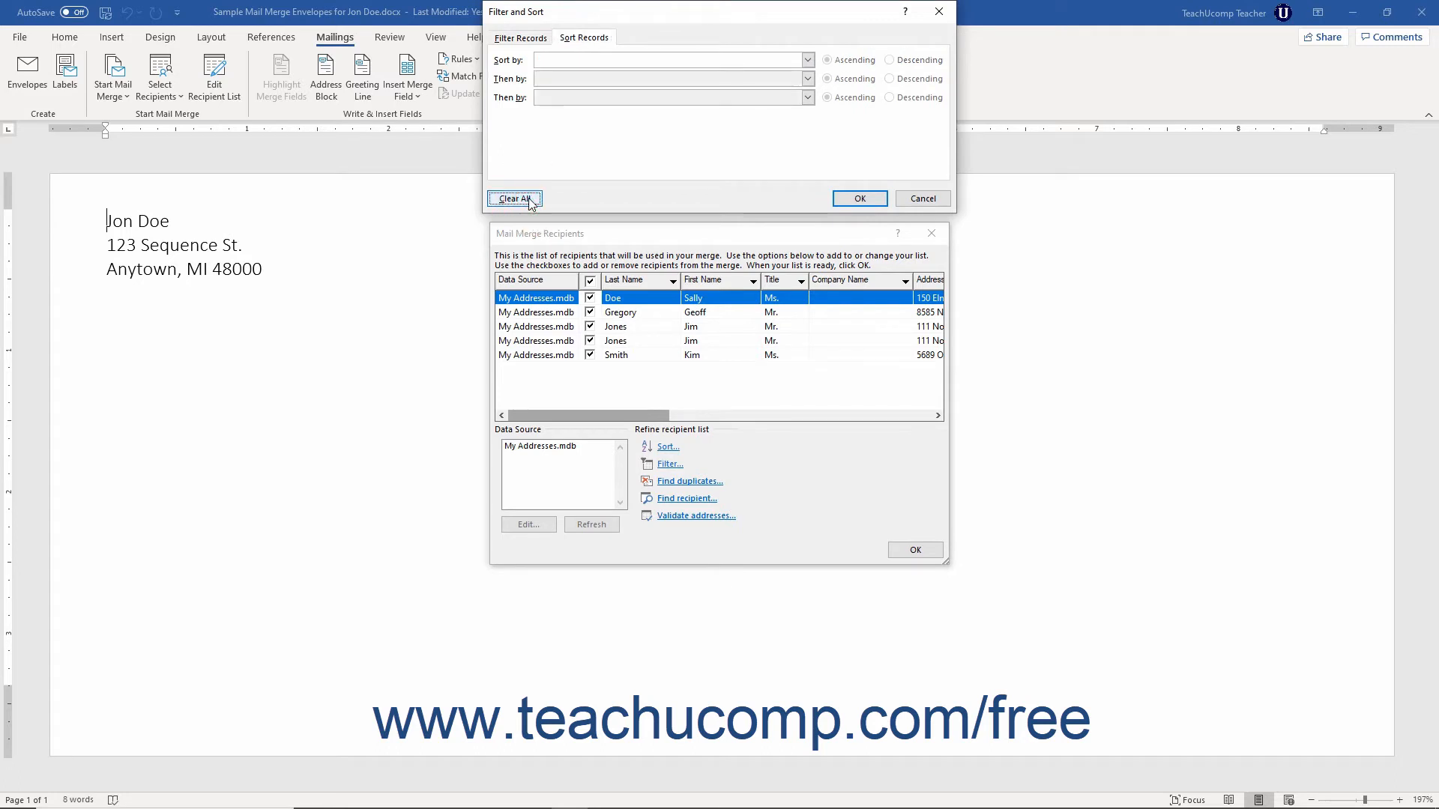
left_click(534, 39)
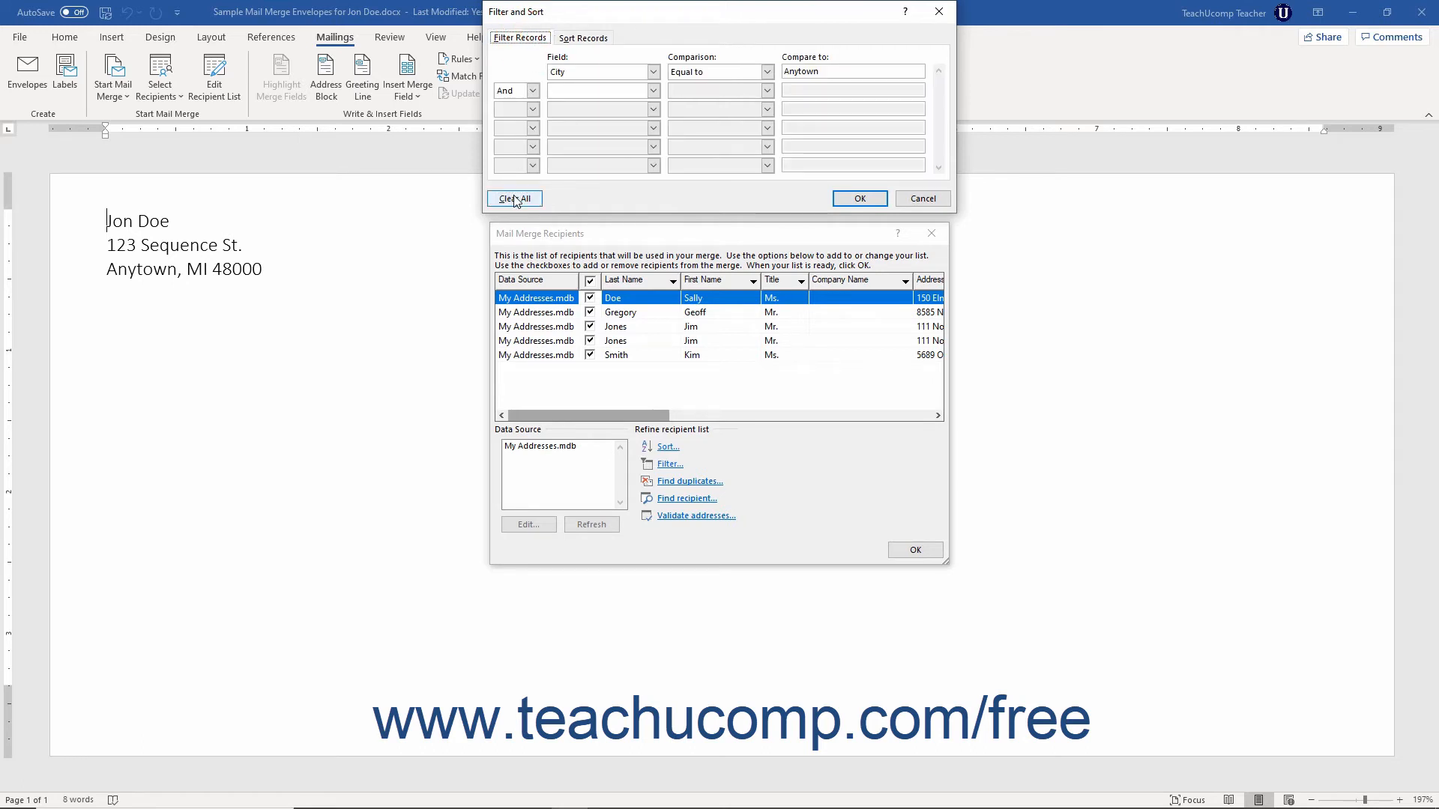
left_click(516, 200)
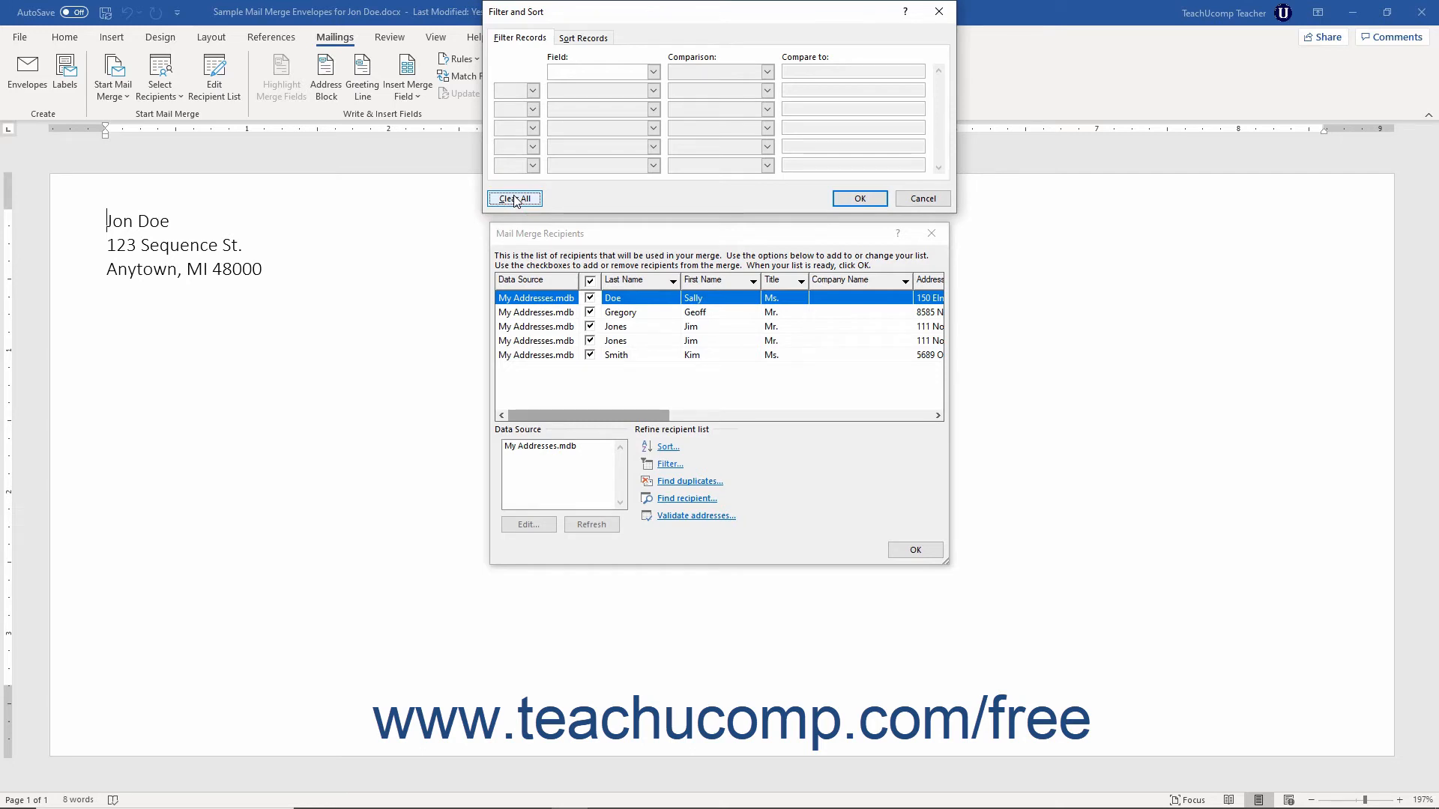
left_click(860, 199)
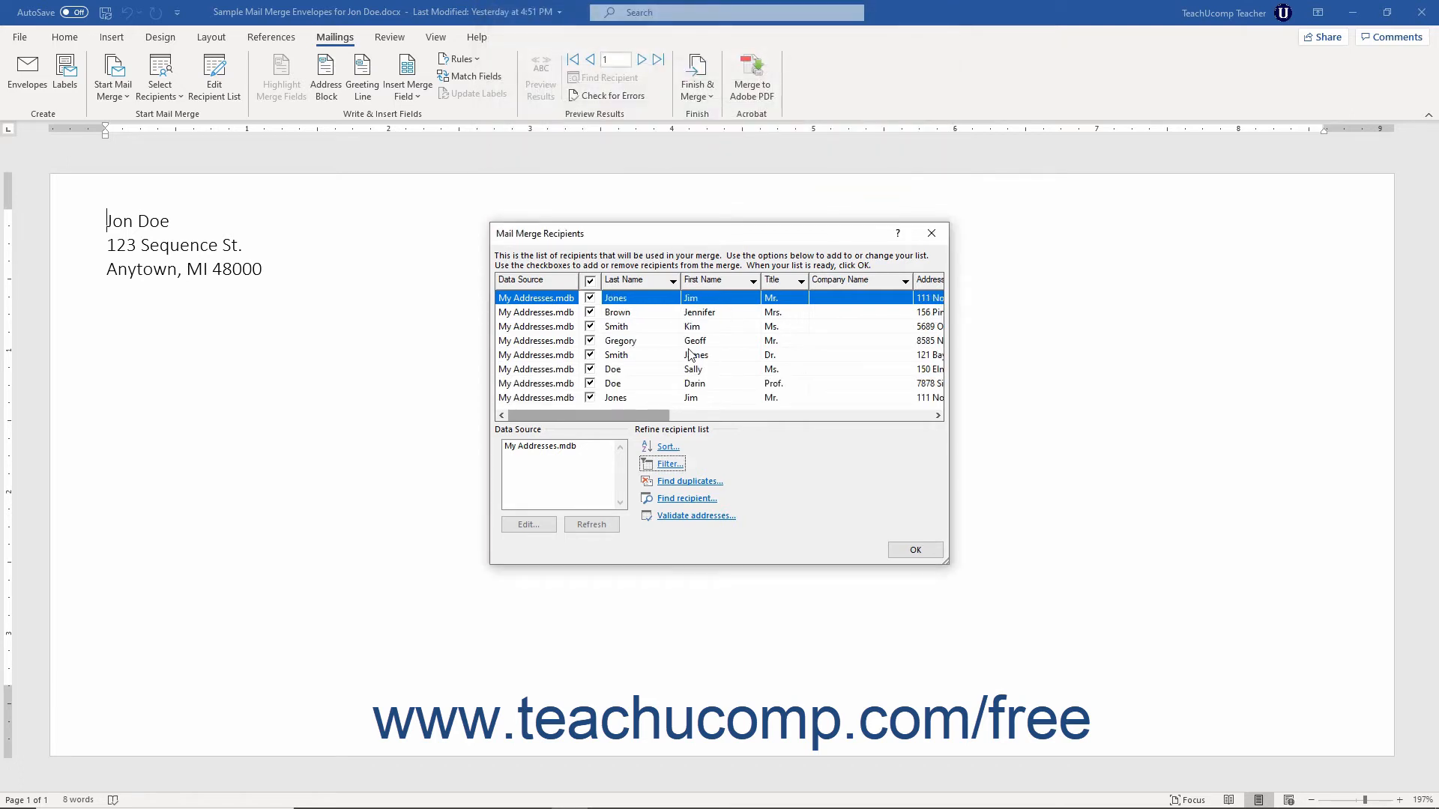
Step: Find duplicate recipients and exclude the second of the two duplicate entries from the merge
left_click(680, 482)
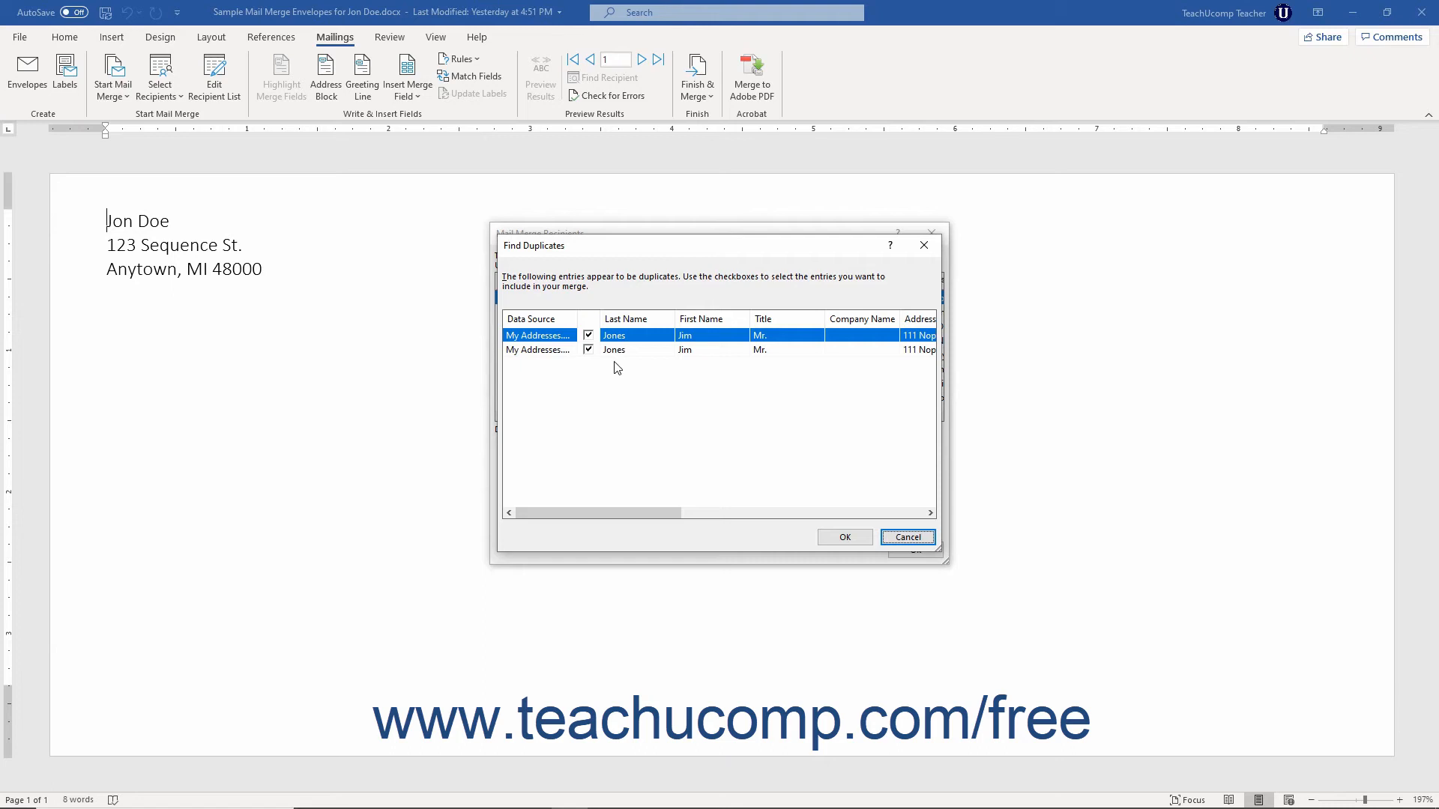
left_click(589, 351)
left_click(842, 539)
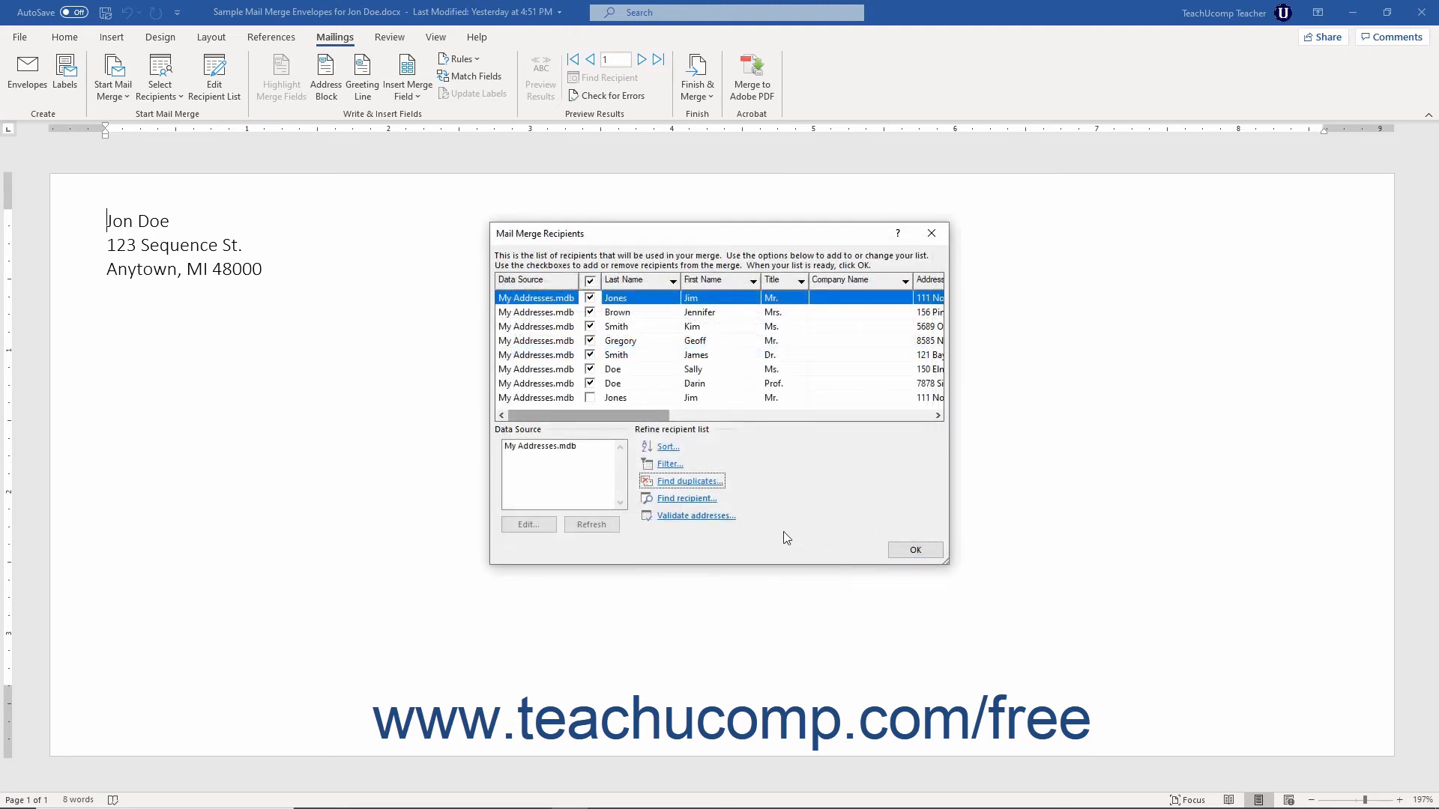
Step: Open Find recipient and search for Dr. limited to the Title field
left_click(699, 501)
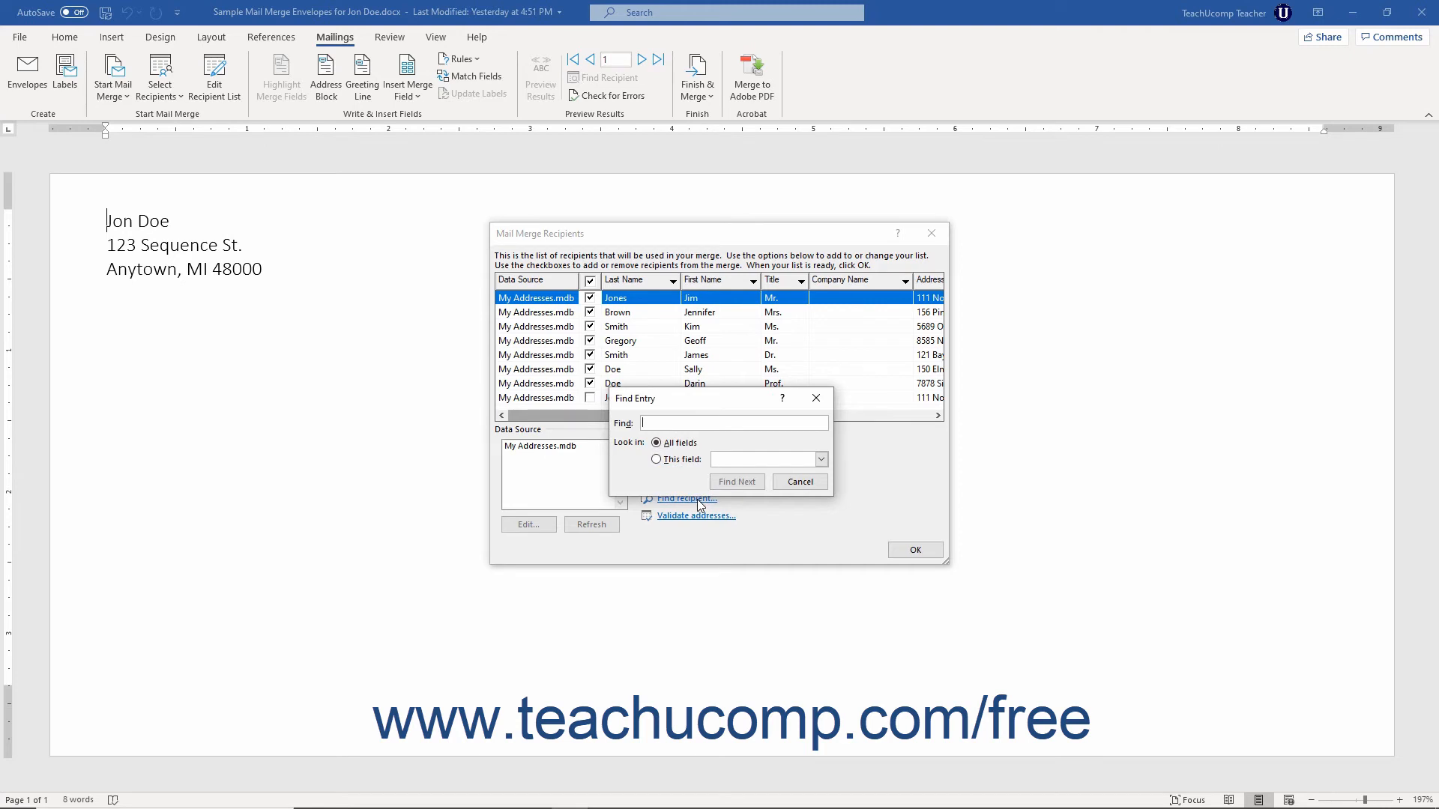
left_click(656, 425)
type("Dr")
type(".")
left_click(657, 443)
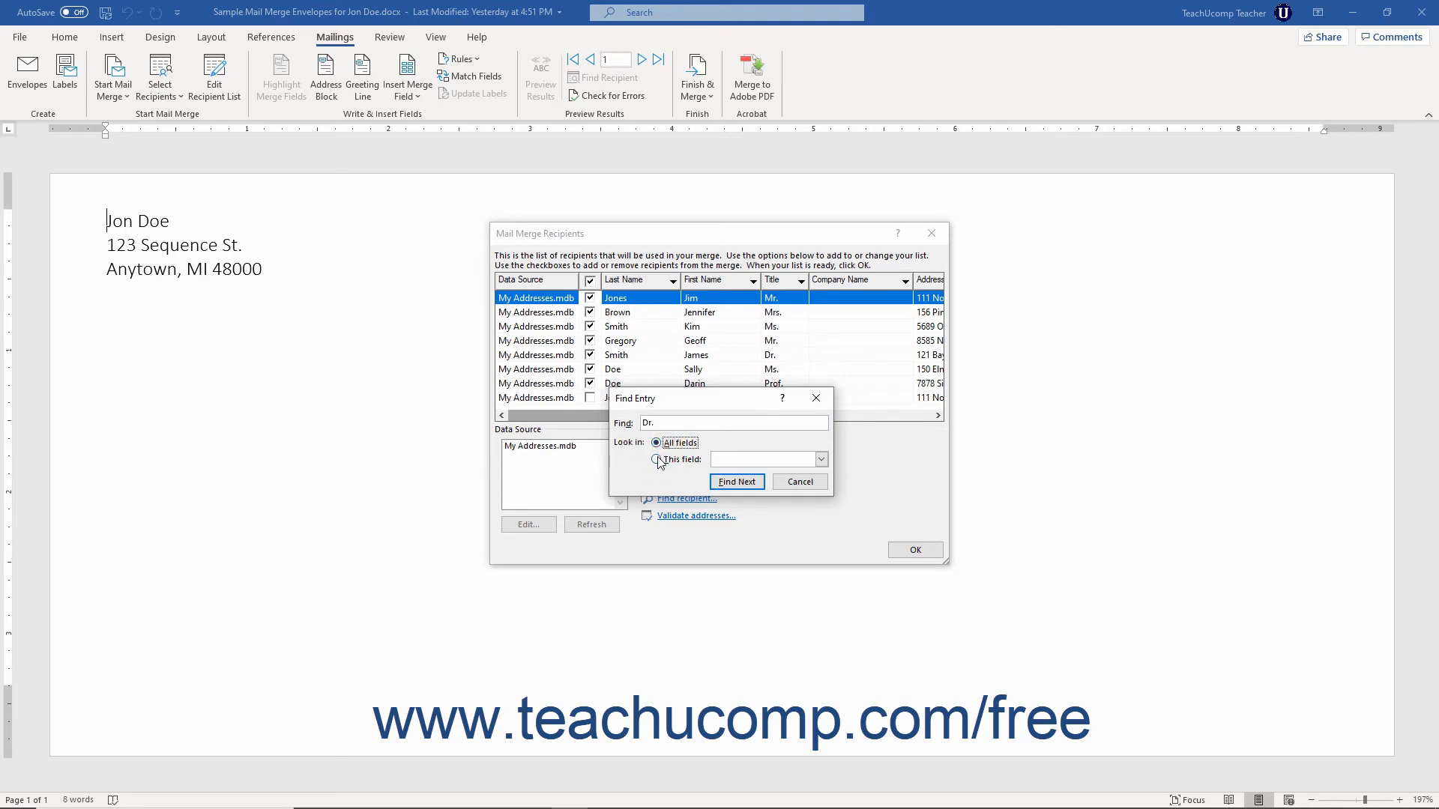
left_click(657, 459)
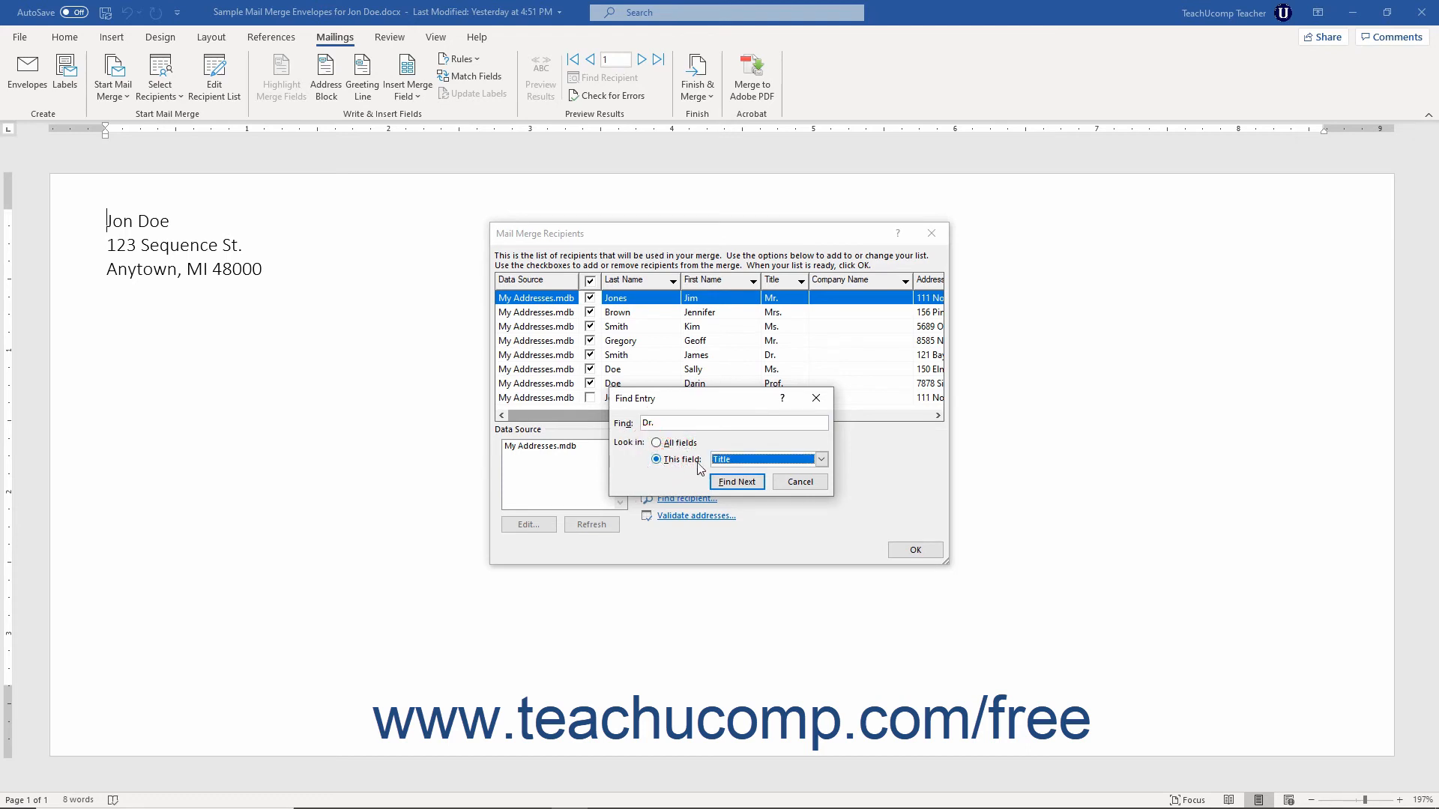
left_click(821, 460)
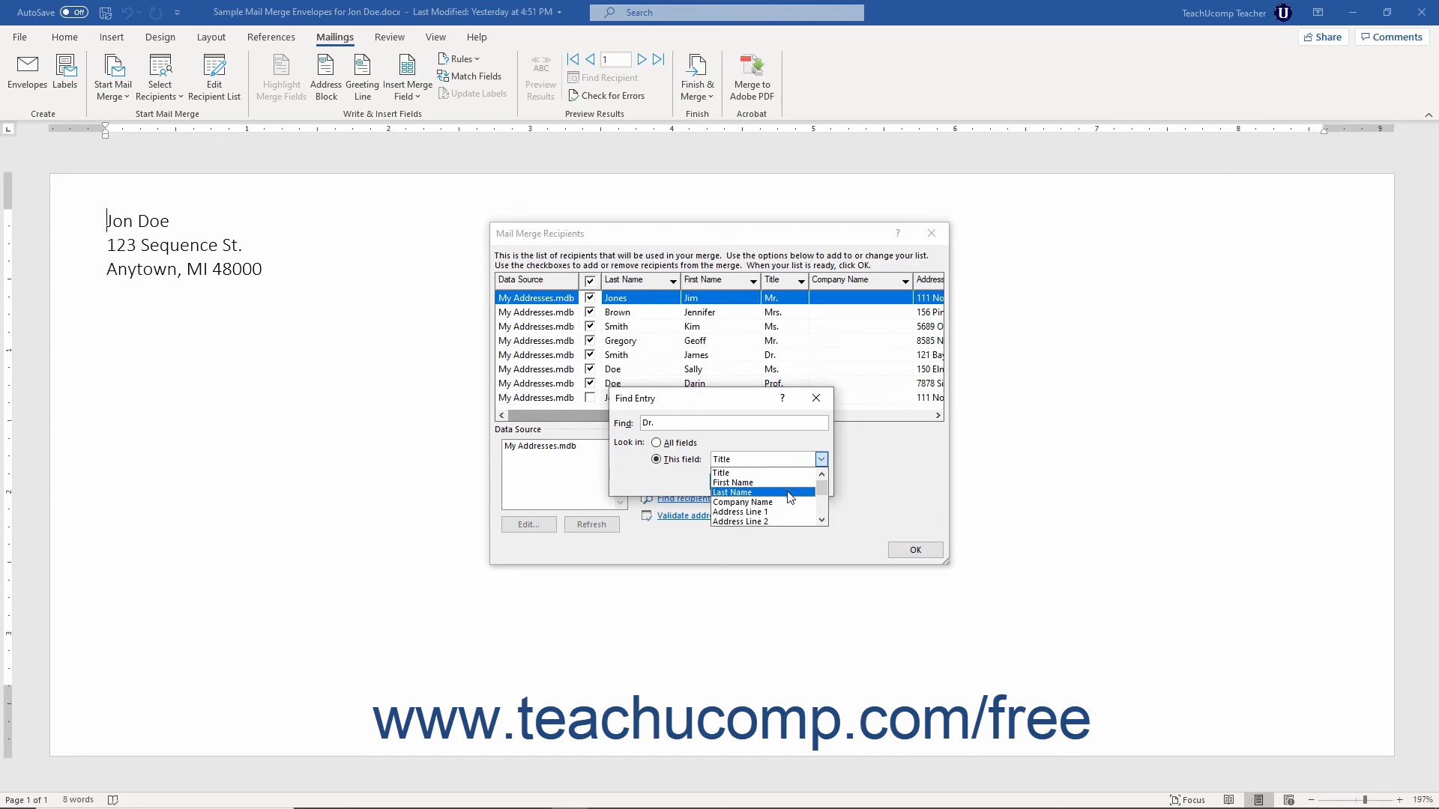
left_click(740, 475)
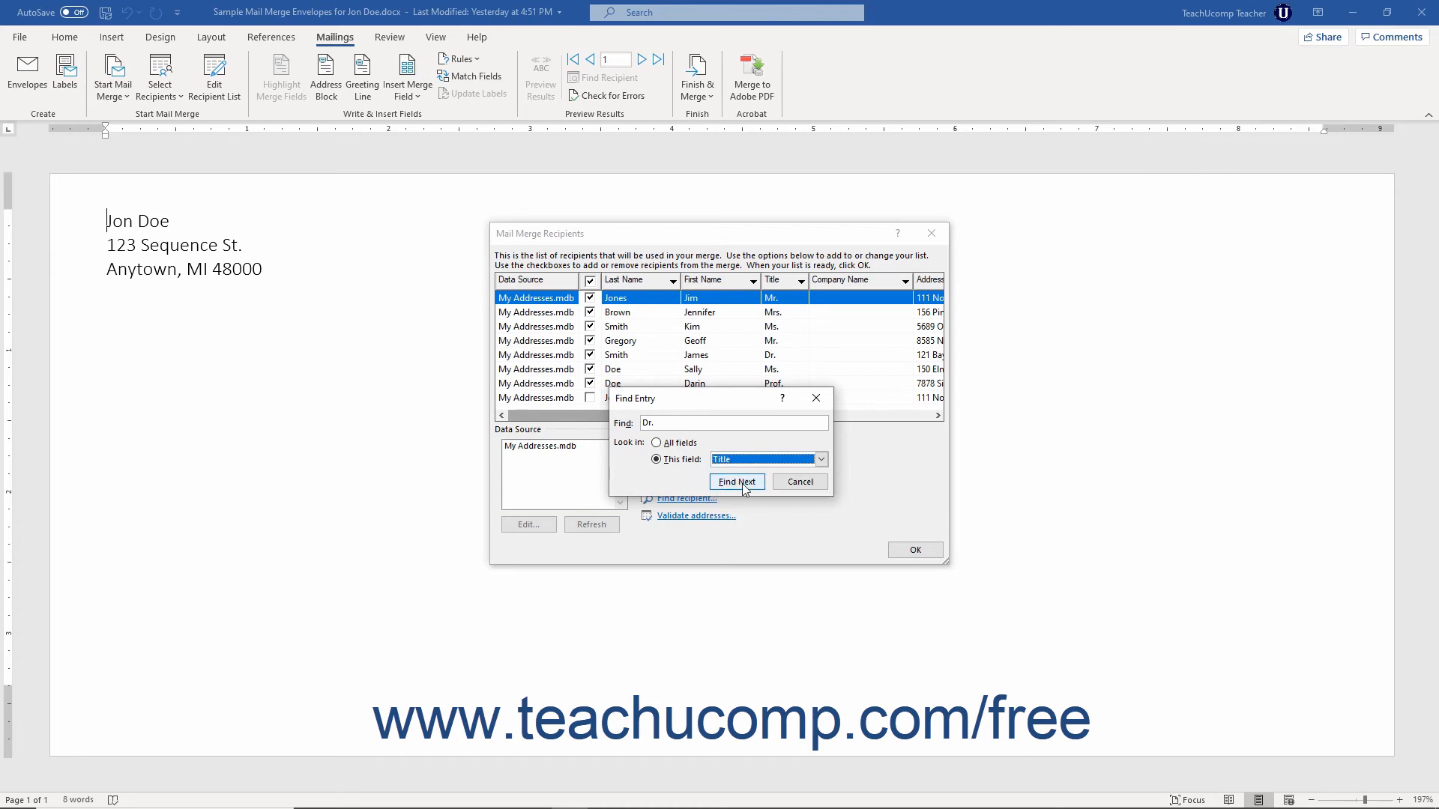
Step: Find the next matching entries, dismiss the end-of-search message, and close the Find Entry dialog
left_click(745, 487)
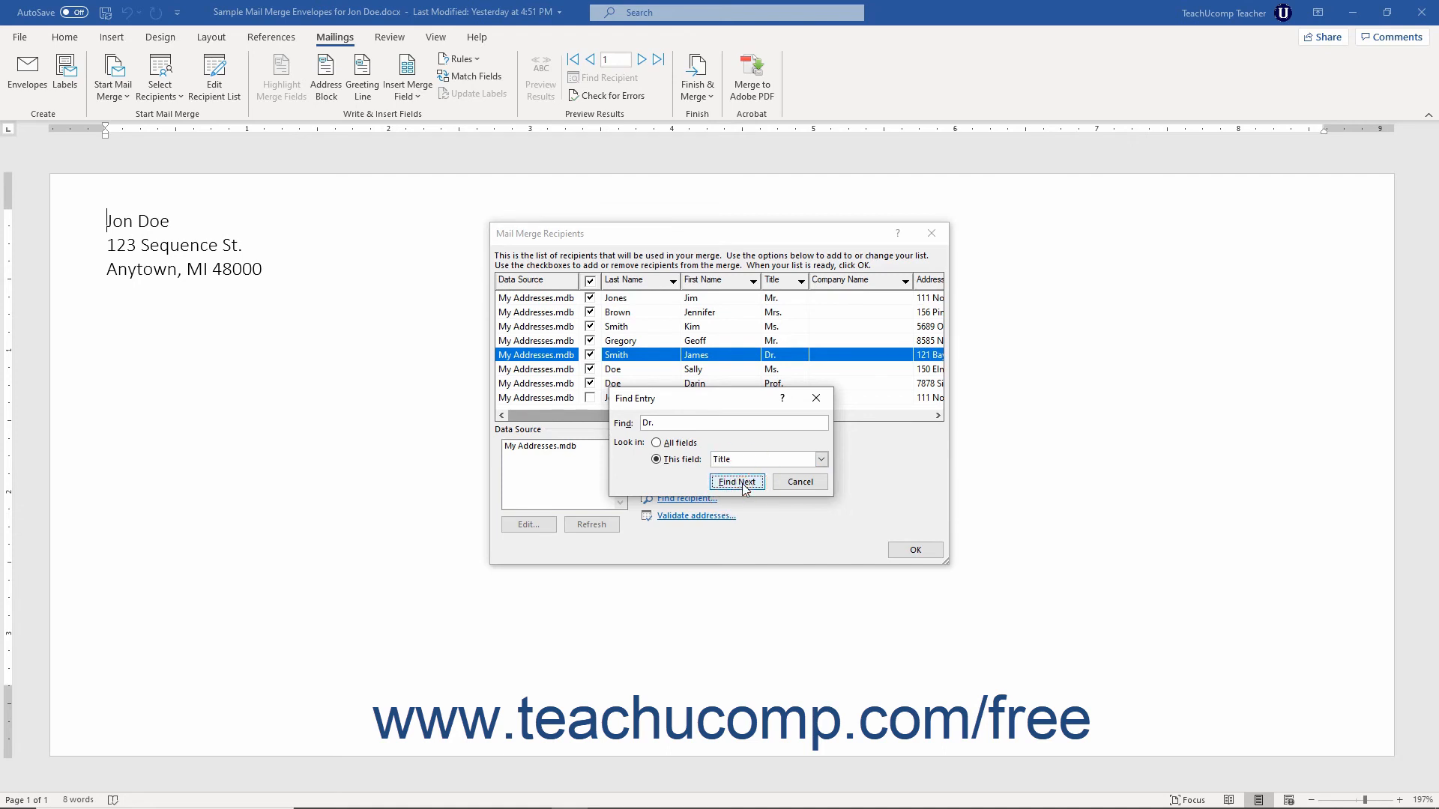
left_click(744, 486)
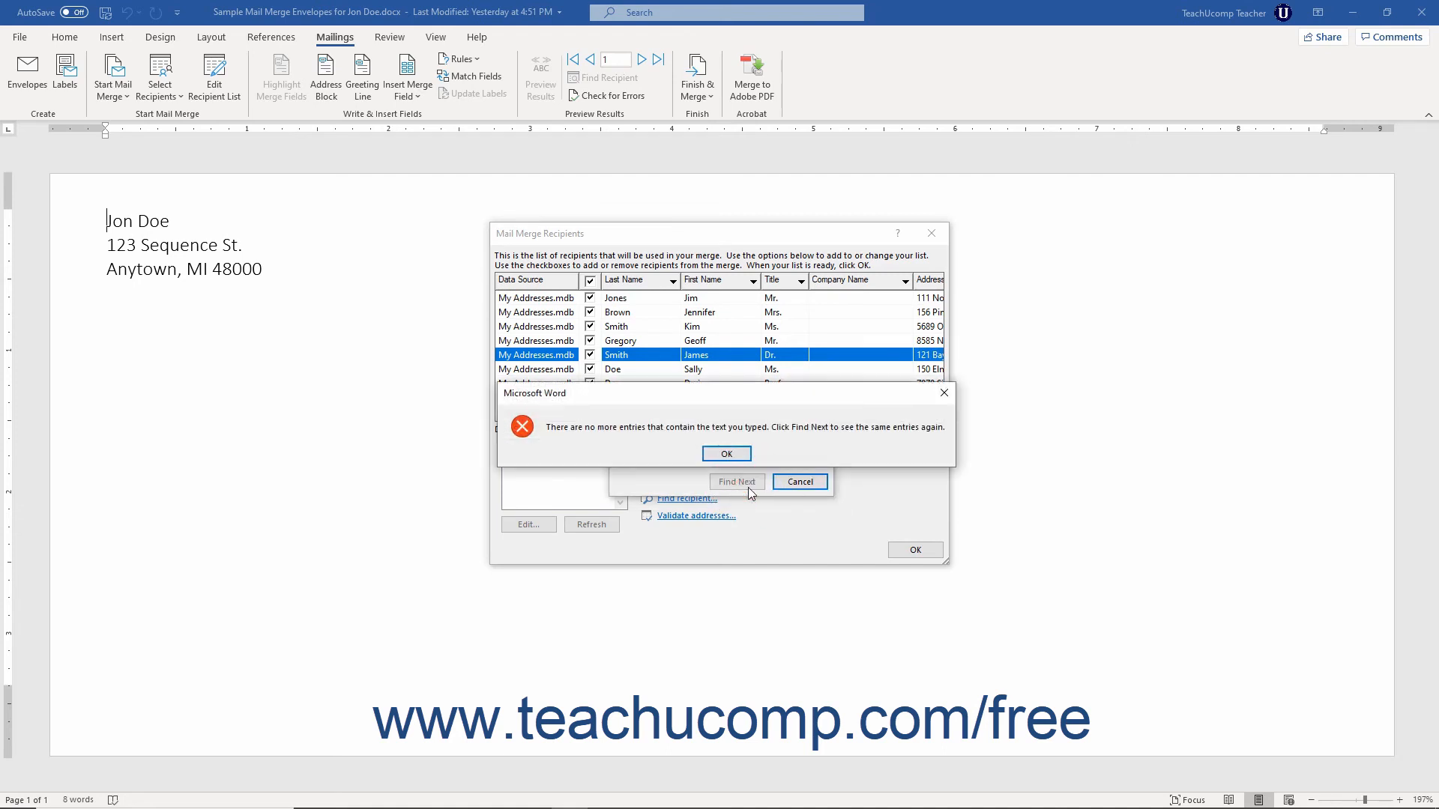
left_click(741, 457)
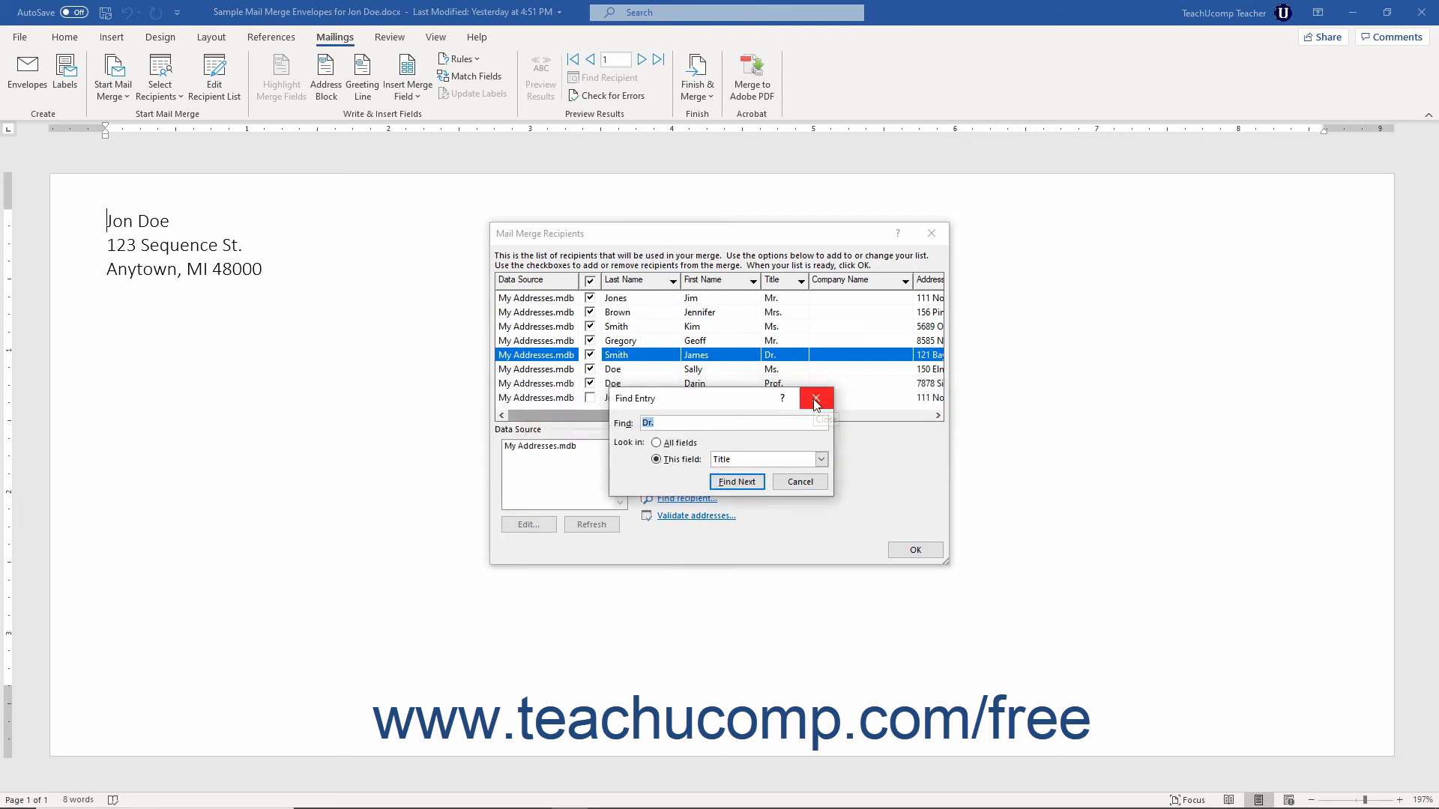
left_click(801, 483)
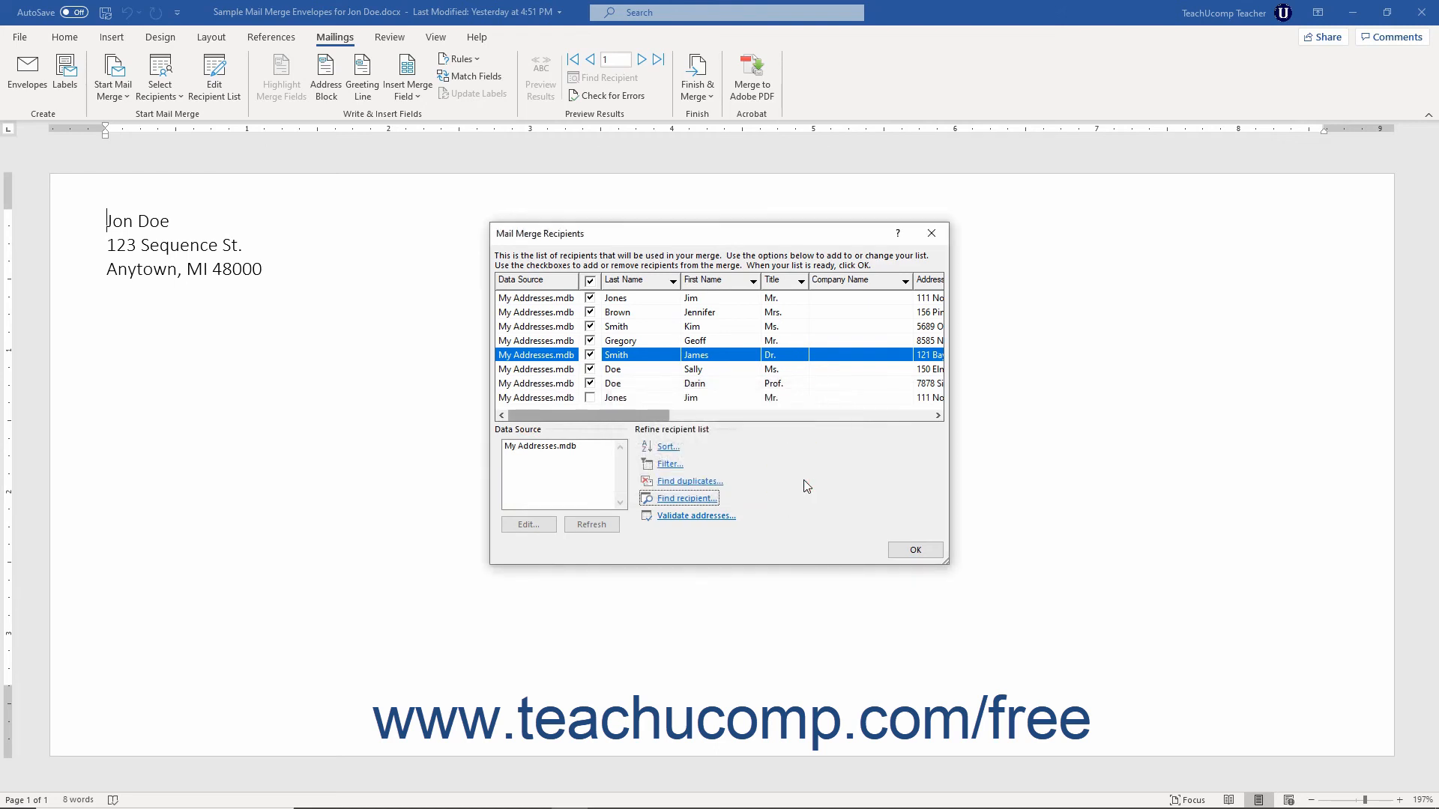
Step: Edit the My Addresses.mdb data source and delete the last entry, the duplicate recipient, confirming the deletion
left_click(559, 447)
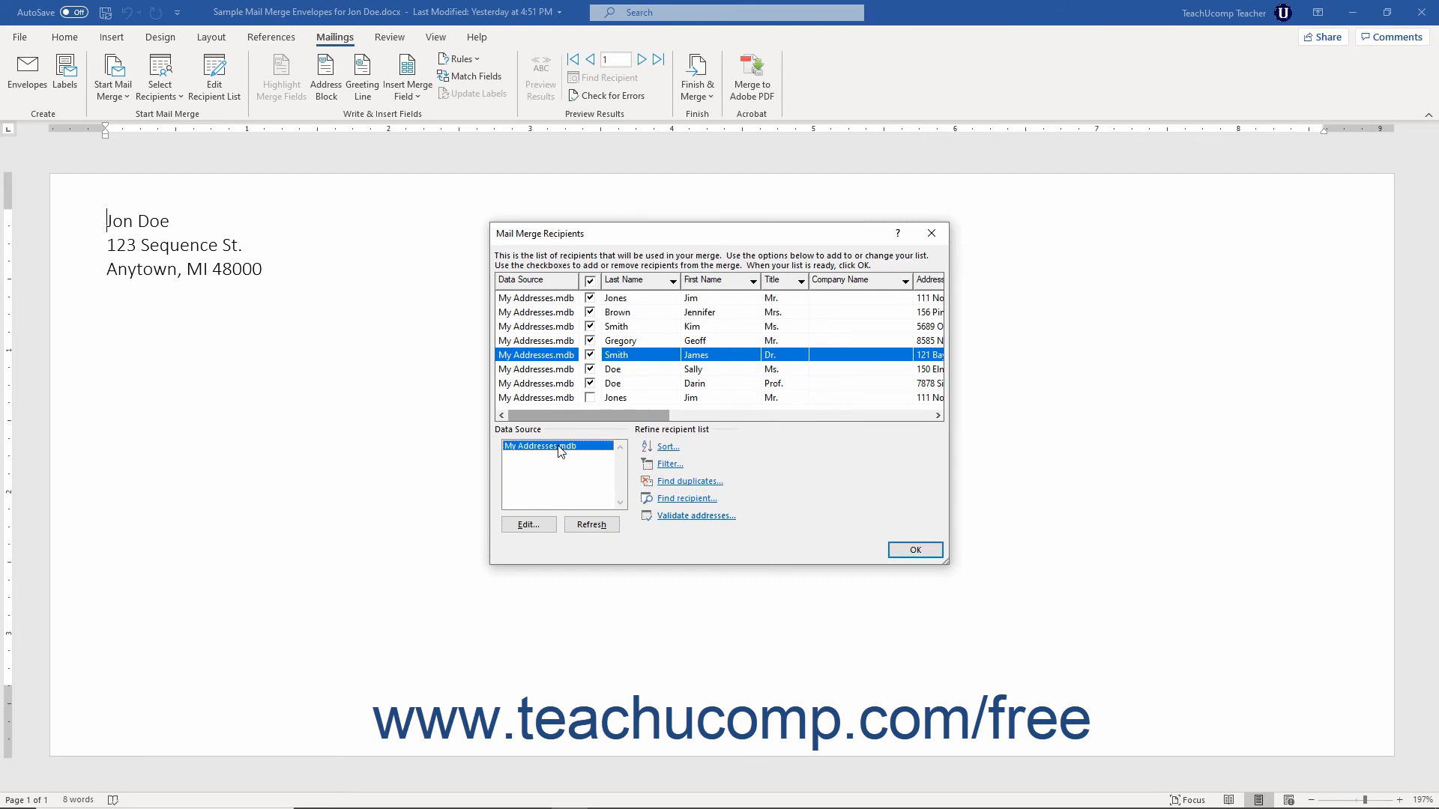
left_click(536, 526)
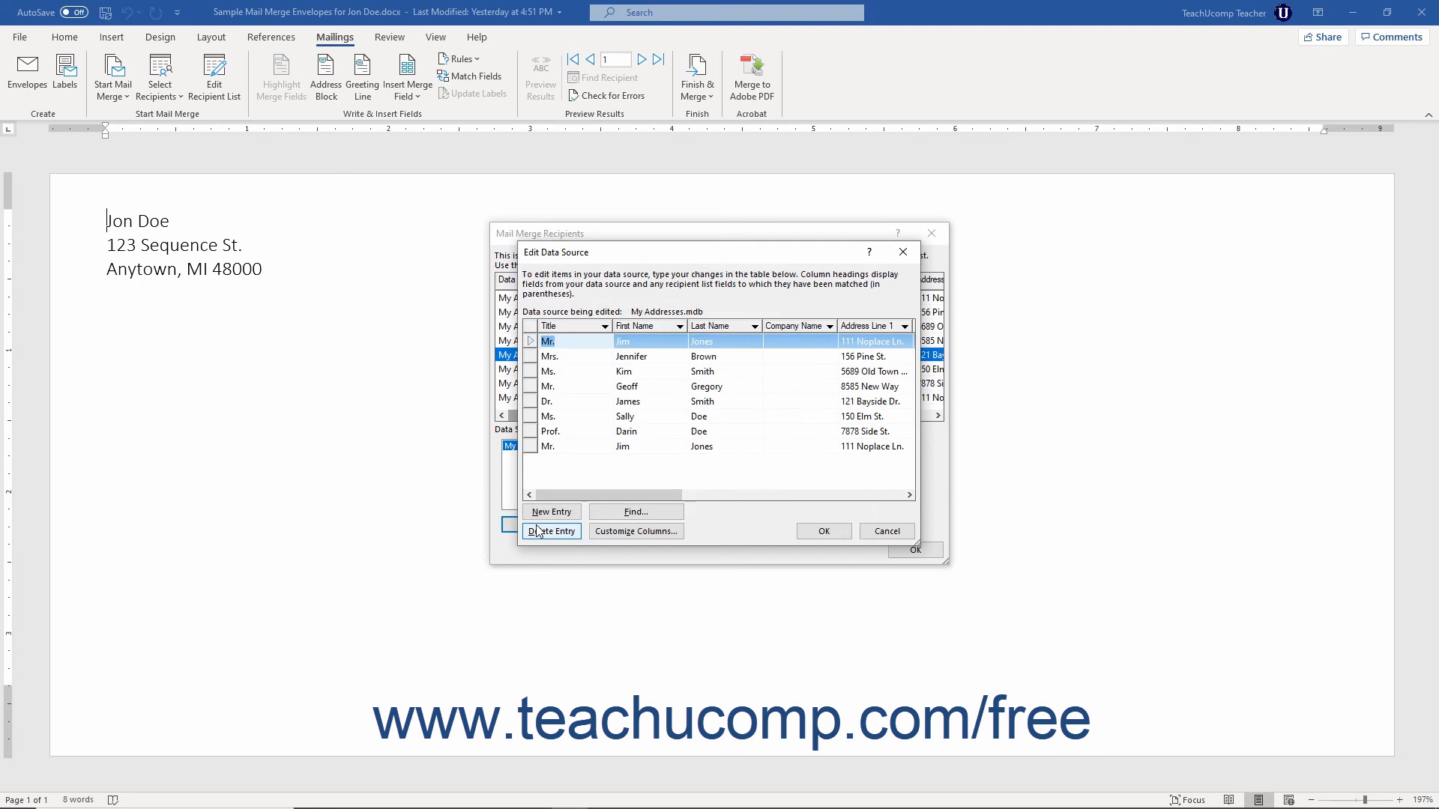
left_click(540, 448)
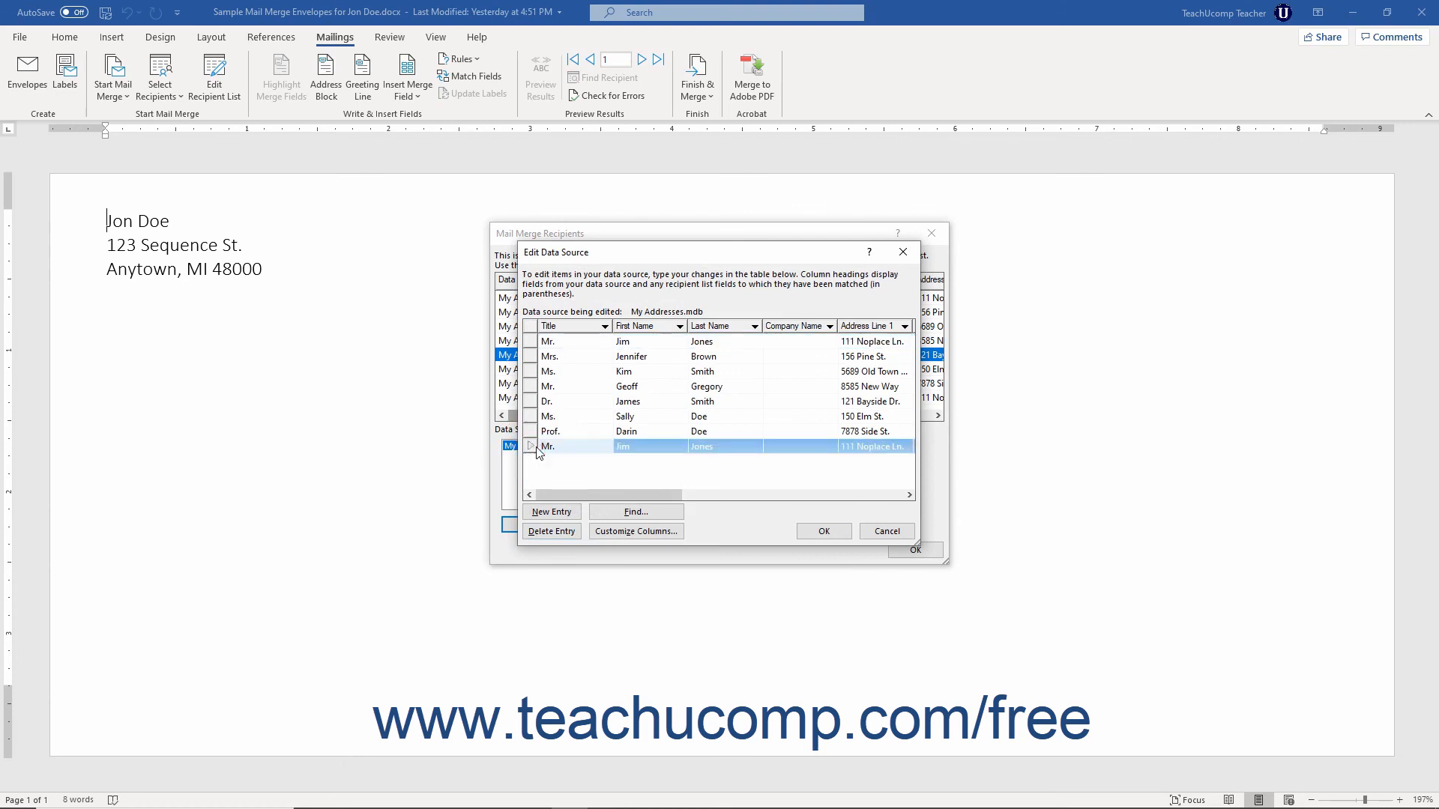
left_click(552, 531)
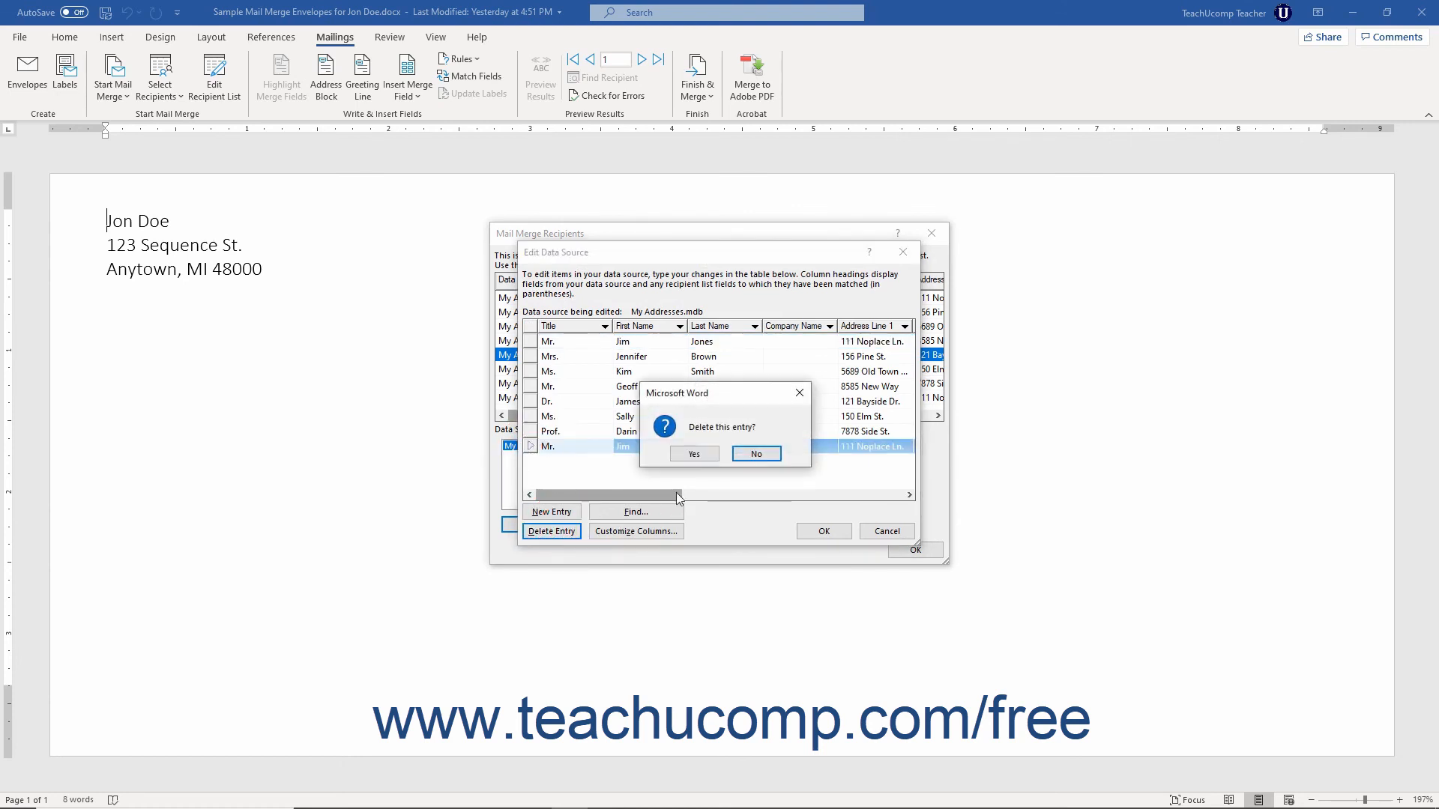
left_click(694, 455)
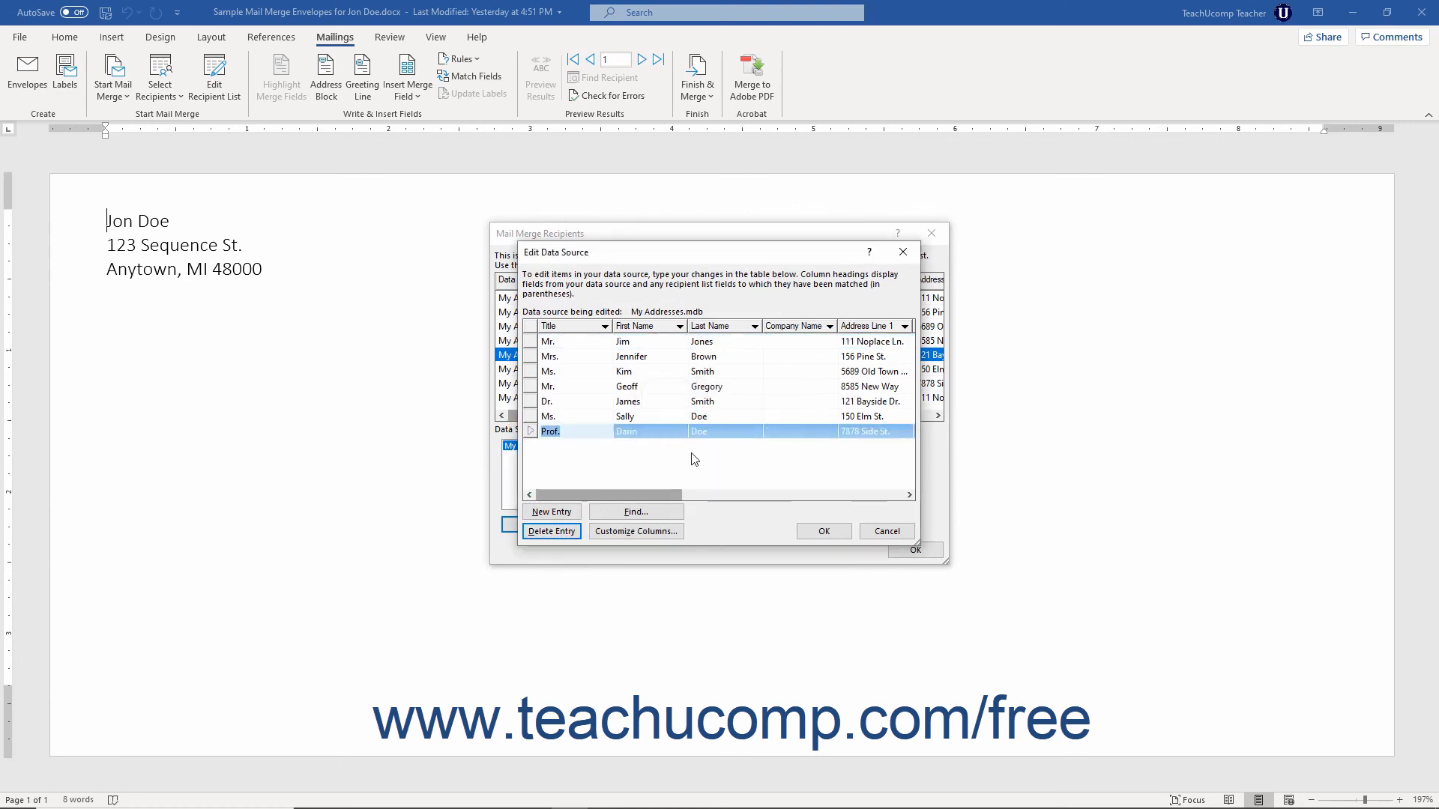
Step: Save the changes to My Addresses.mdb and close the Mail Merge Recipients dialog
left_click(825, 532)
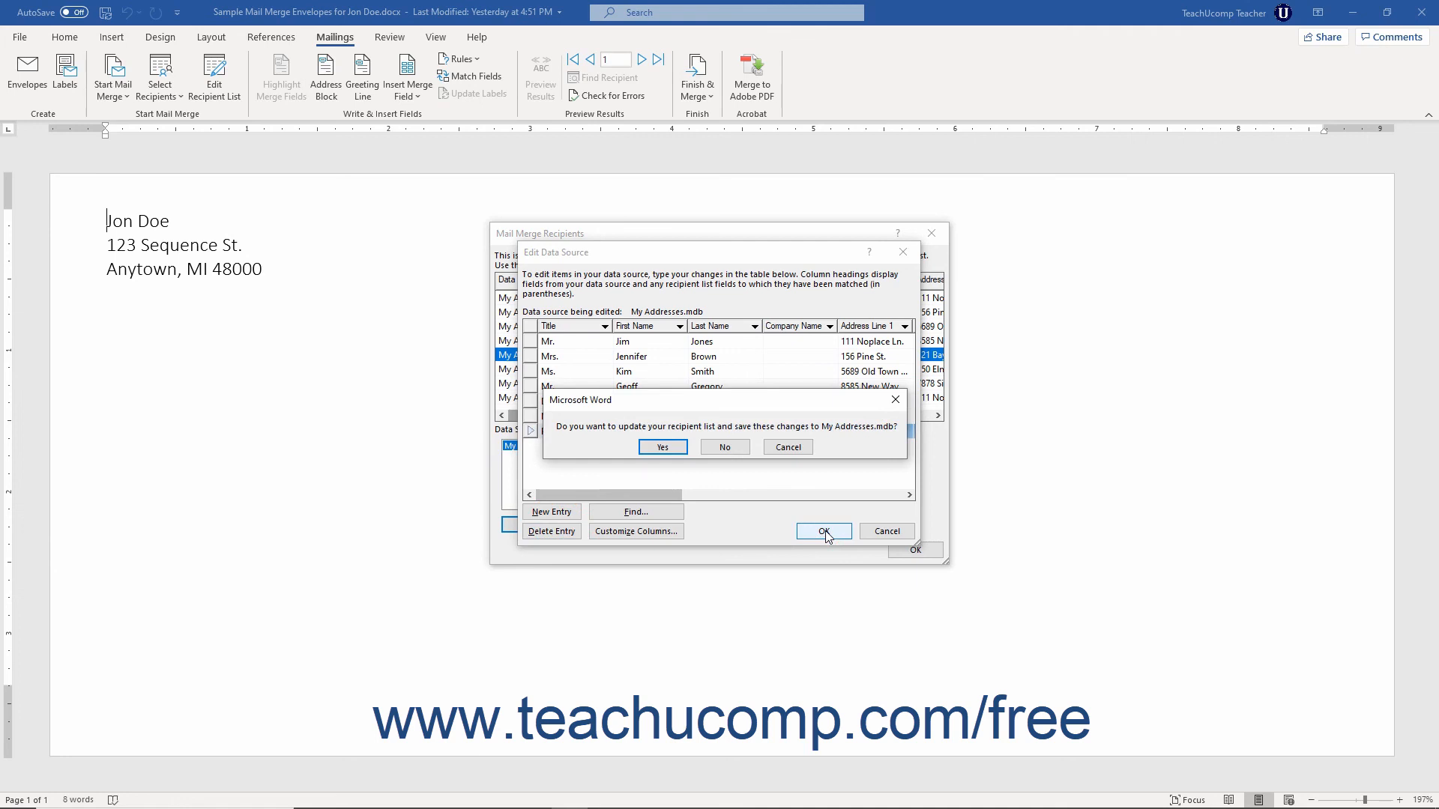
left_click(662, 447)
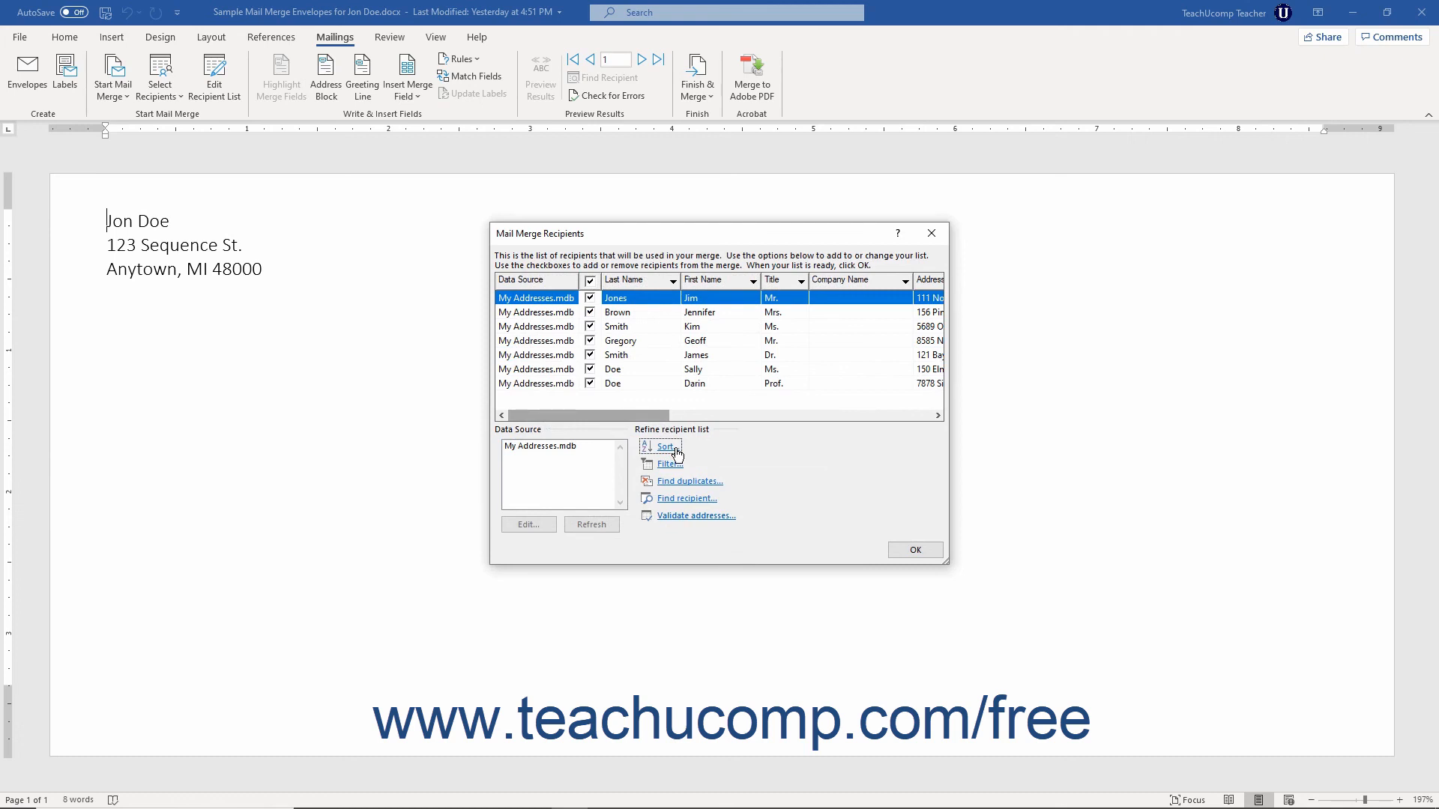
left_click(898, 554)
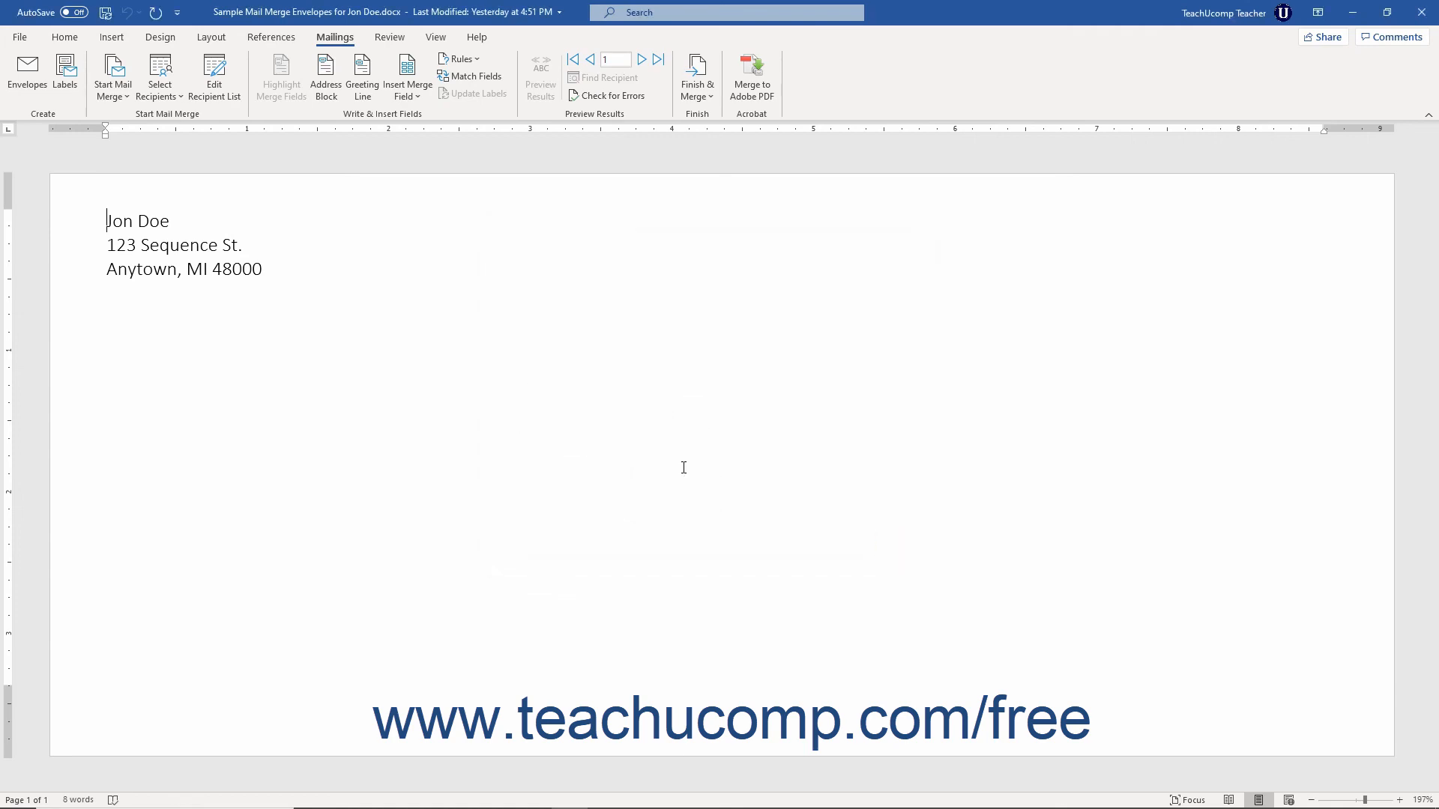